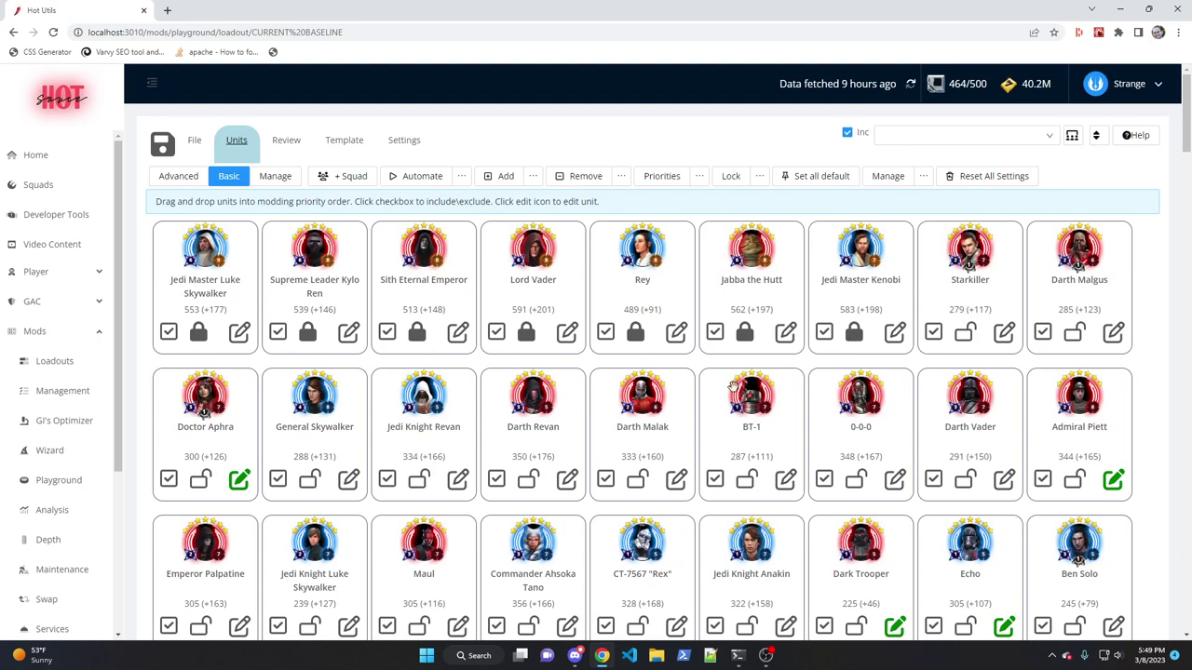
# - Remove Imperial Super Commando's storage locker status, leaving the unit in its current priority position
pyautogui.scroll(-5, 628, 396)
pyautogui.scroll(-15, 629, 395)
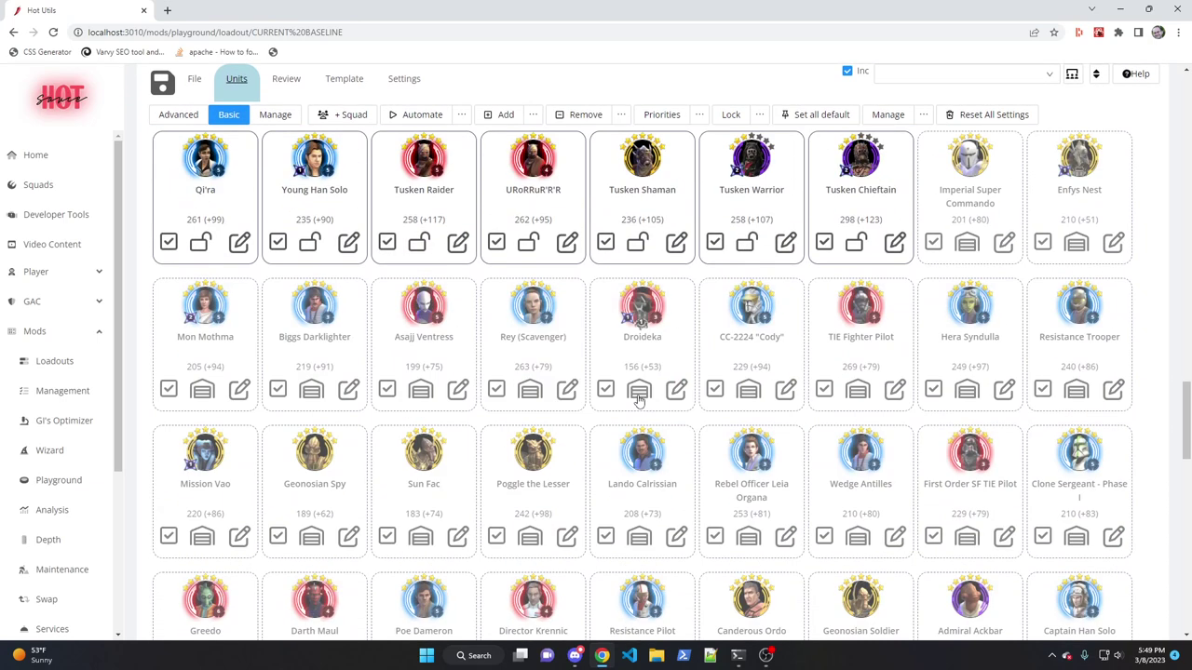
pyautogui.scroll(3, 640, 396)
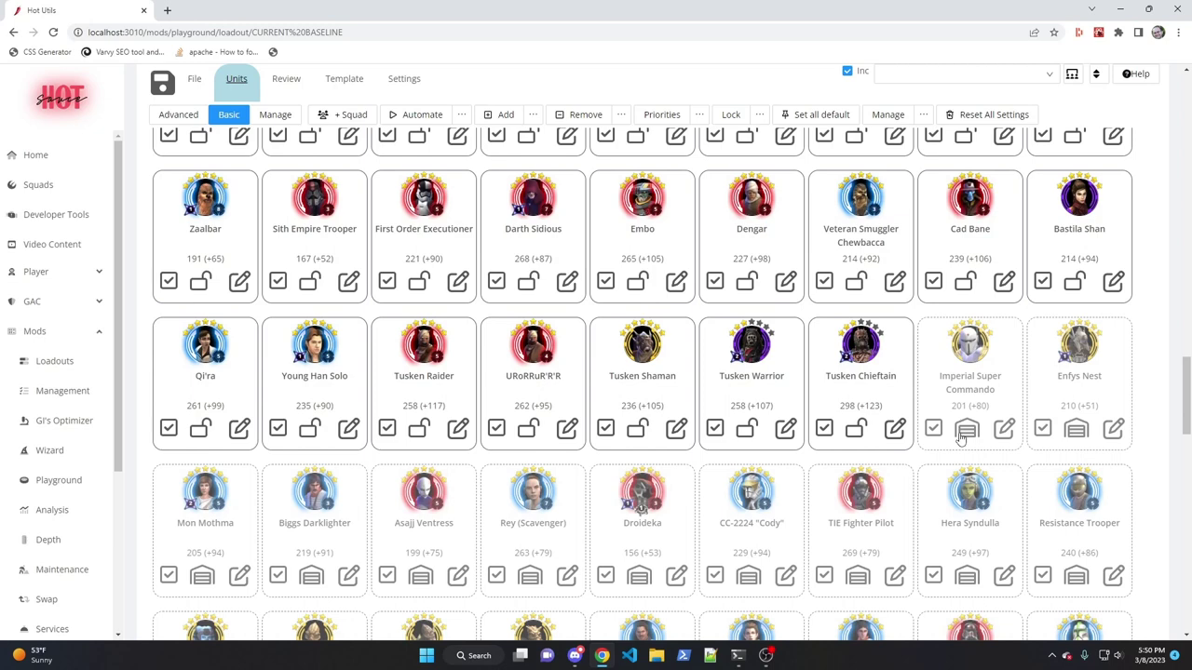
pyautogui.click(971, 431)
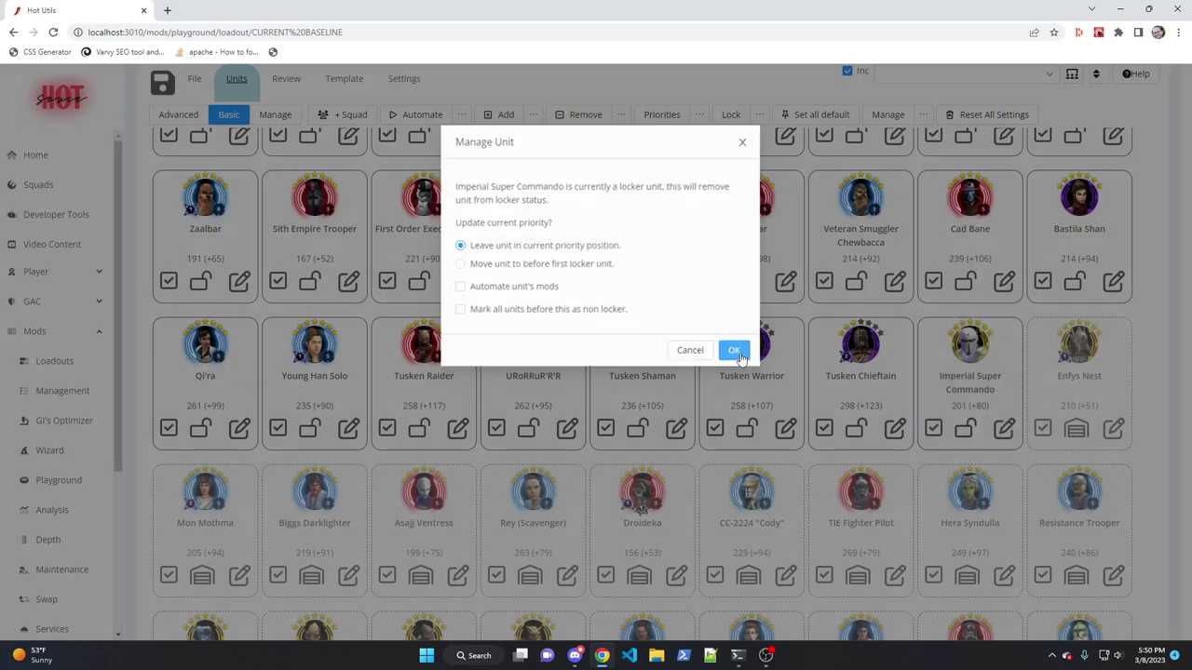
pyautogui.click(733, 352)
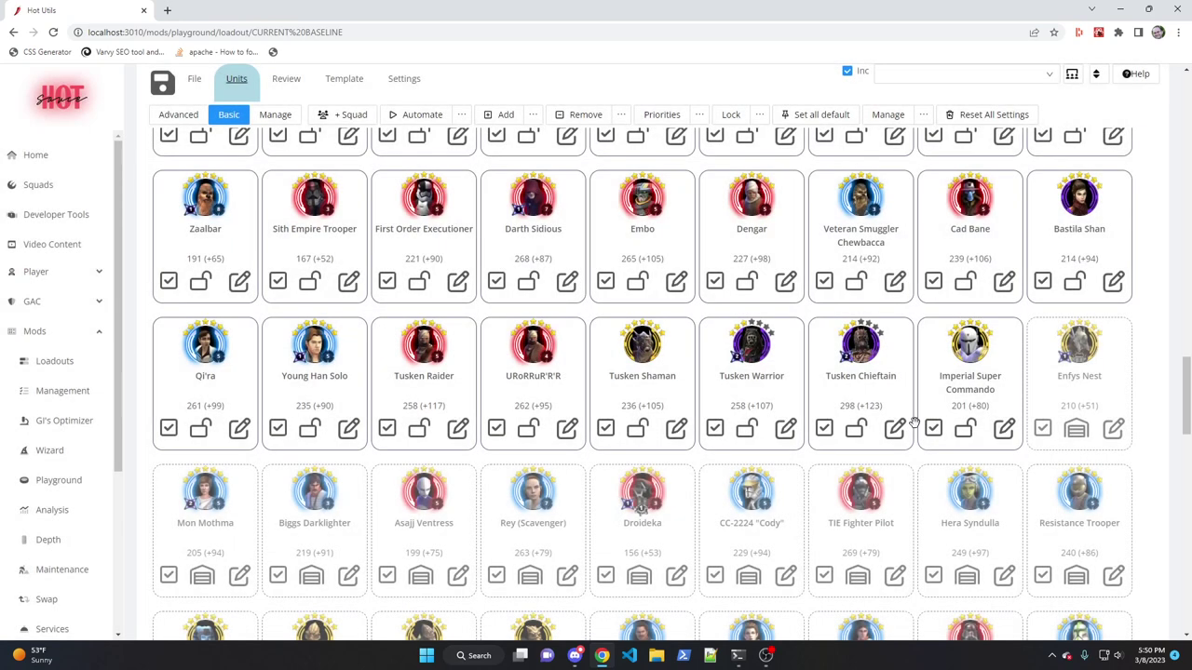
# - Make Imperial Super Commando a storage locker unit again, leaving it in its current priority position
pyautogui.click(967, 433)
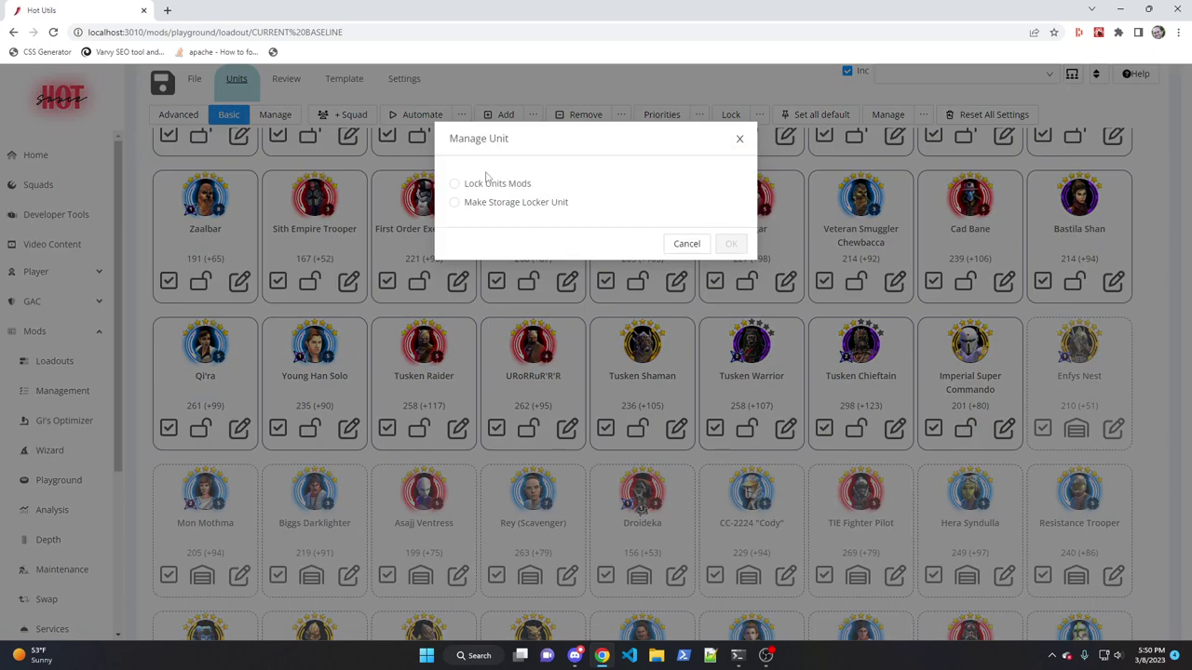
pyautogui.moveTo(465, 185); pyautogui.dragTo(544, 186)
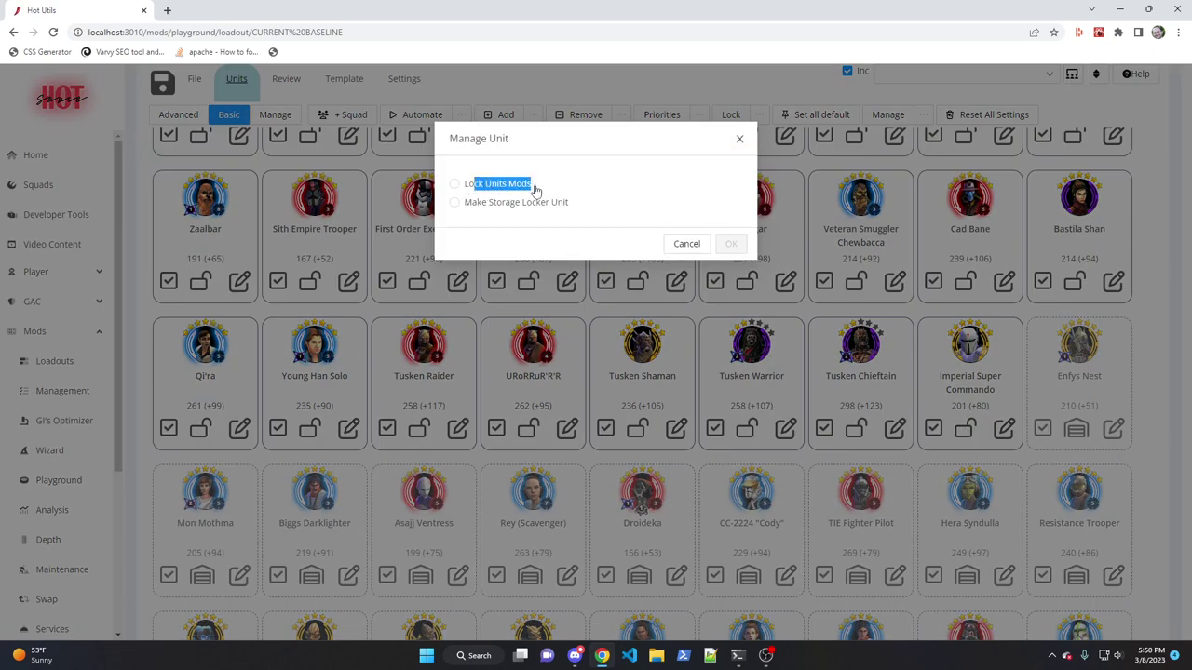
pyautogui.click(464, 205)
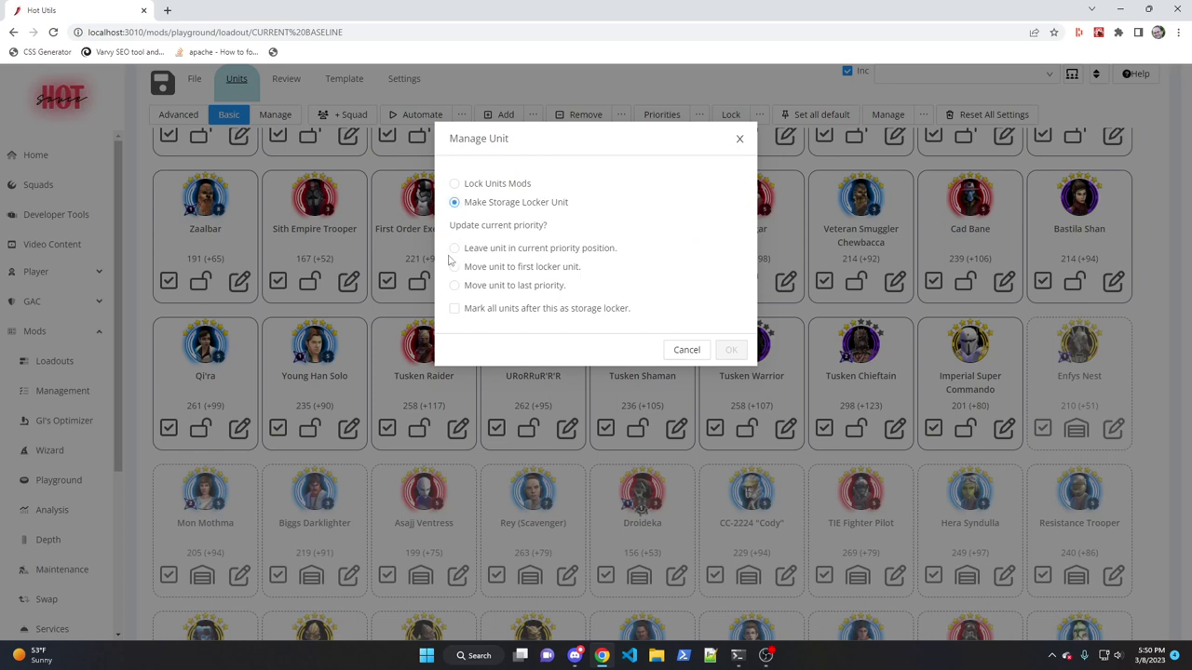
pyautogui.click(453, 203)
pyautogui.click(496, 252)
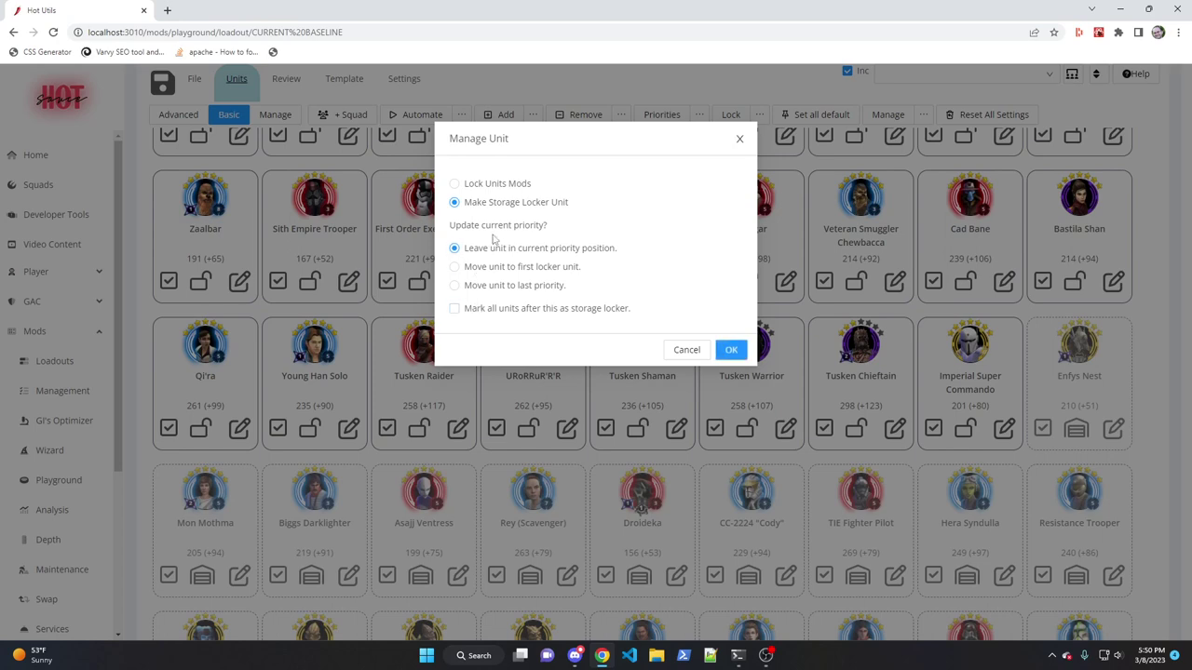
pyautogui.click(730, 353)
pyautogui.click(732, 353)
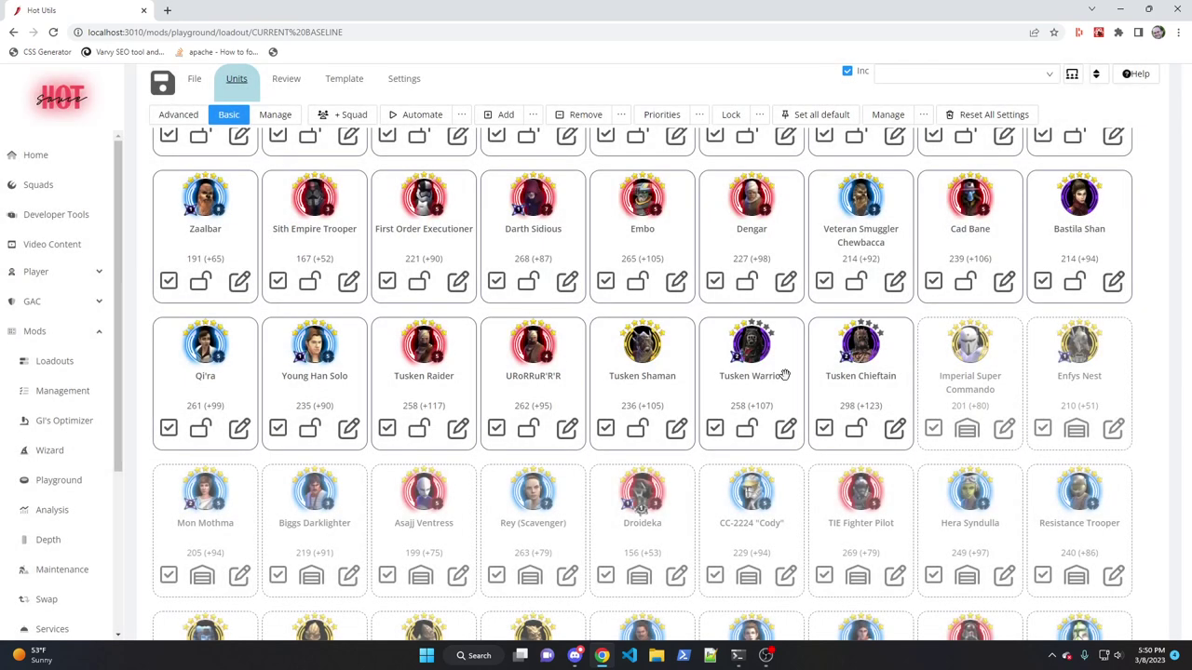
# - Make Bastila Shan a storage locker unit and move it to the first locker unit position
pyautogui.click(1074, 283)
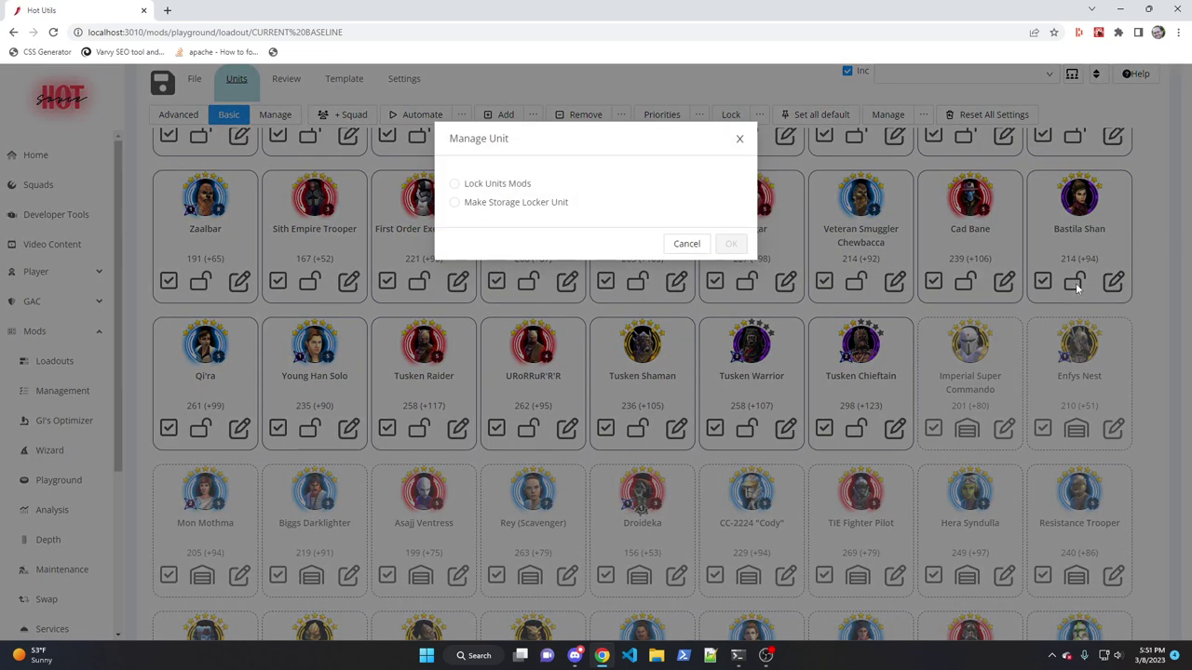
pyautogui.click(484, 204)
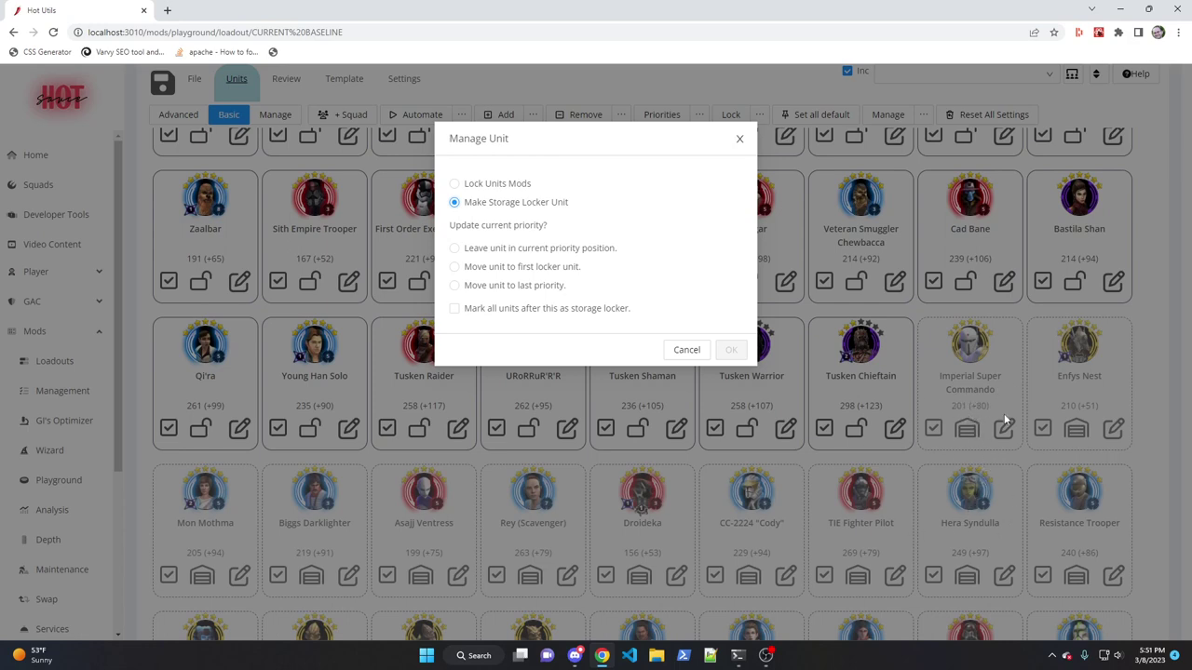
pyautogui.click(537, 270)
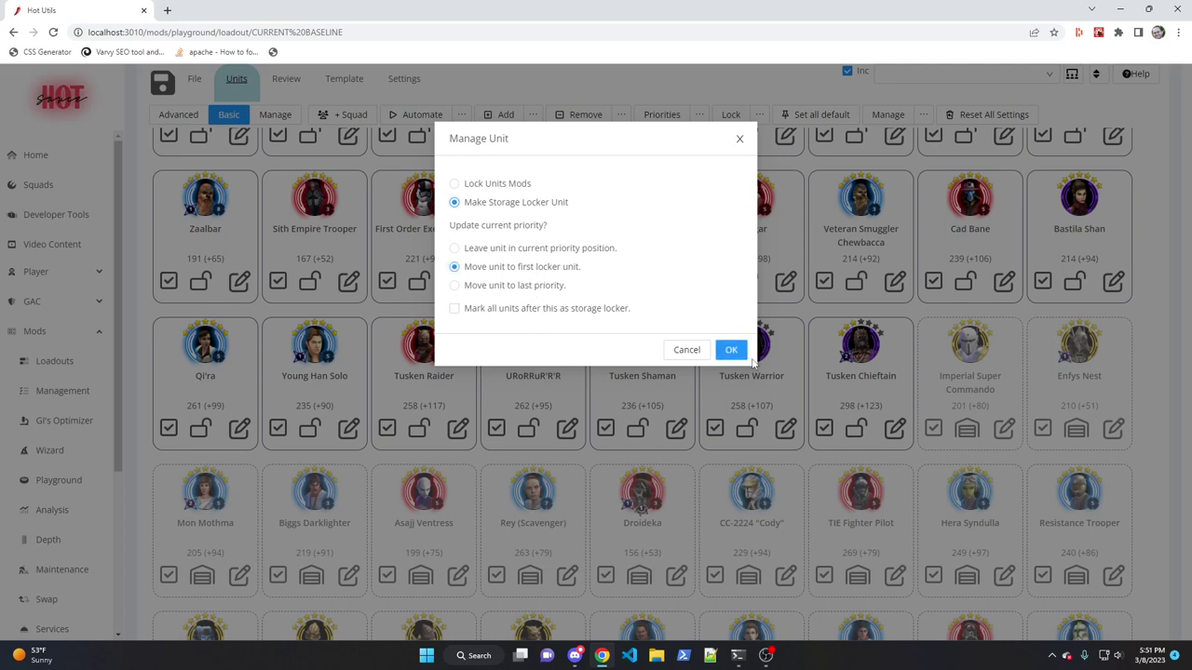
pyautogui.click(732, 351)
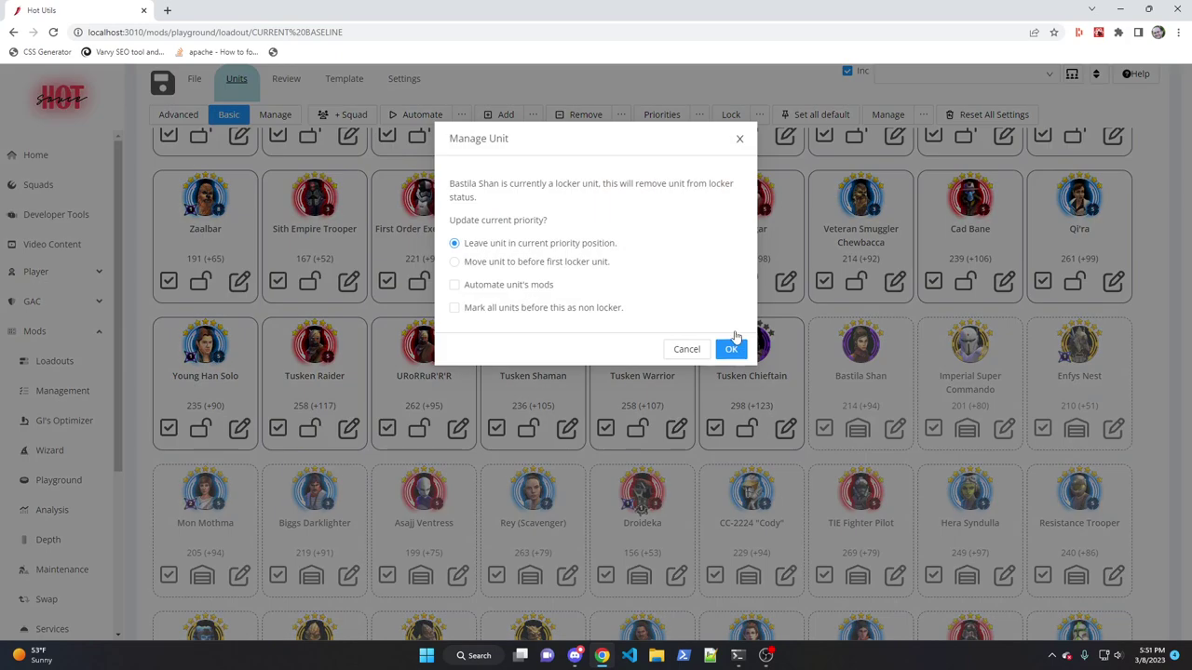
# - Remove Bastila Shan's locker status in its current position, and move the unit between Tusken Raider and URoRRuR'R'R
pyautogui.click(857, 432)
pyautogui.click(732, 354)
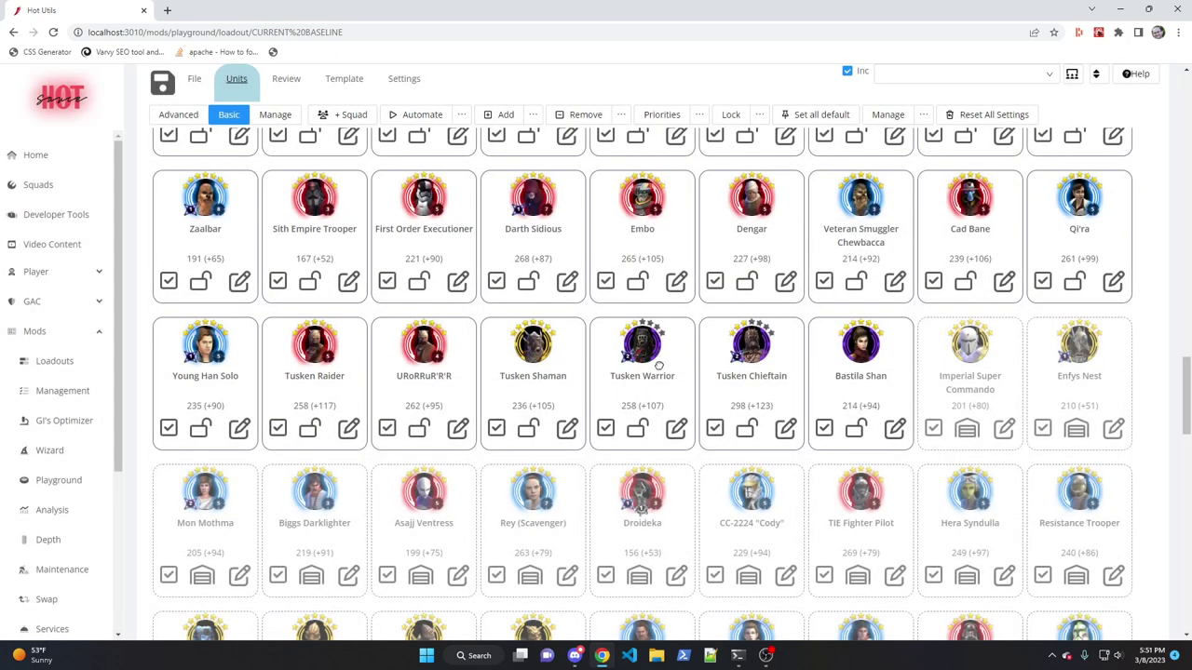
pyautogui.moveTo(855, 368); pyautogui.dragTo(456, 325)
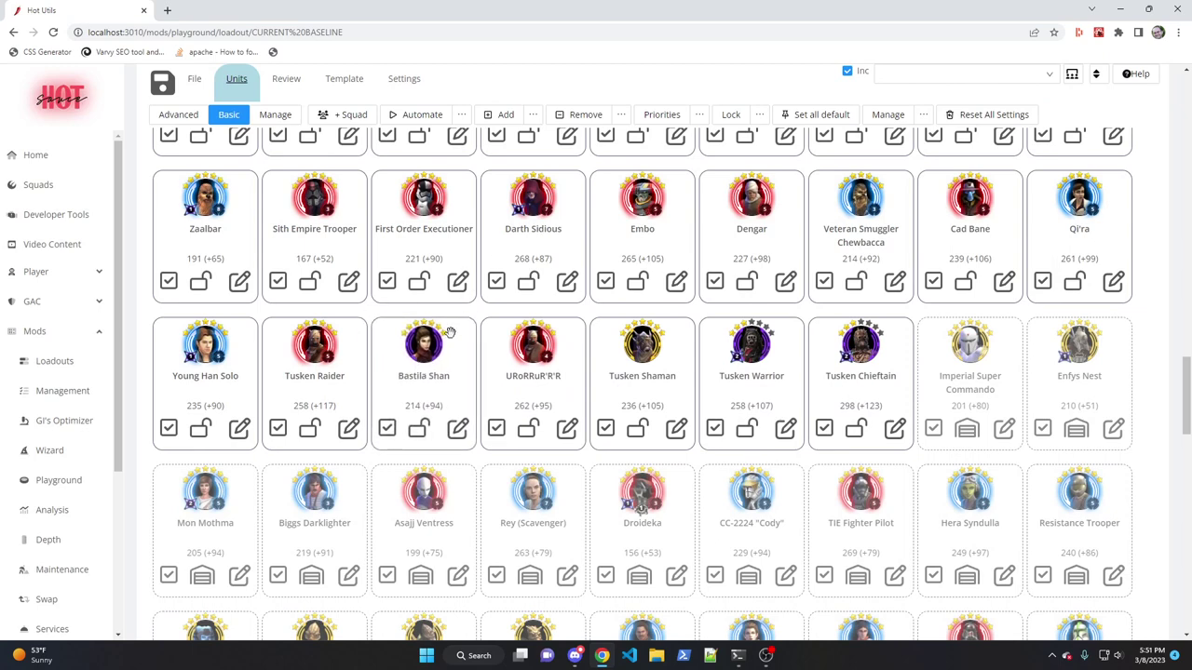
pyautogui.click(421, 433)
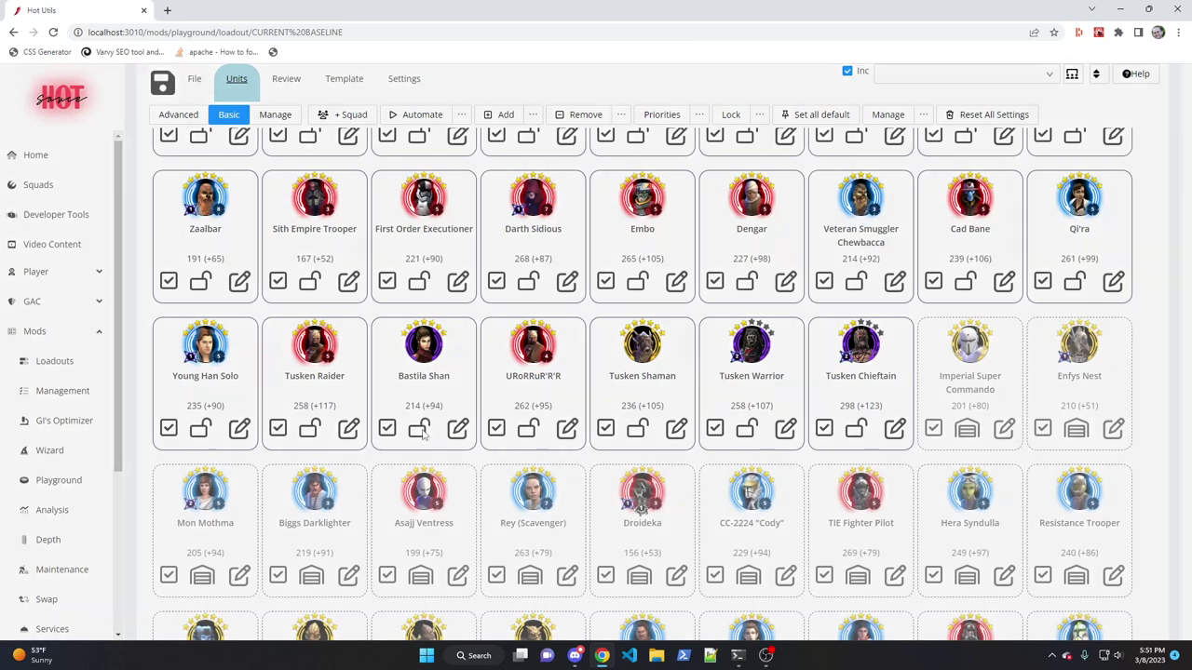
pyautogui.click(490, 204)
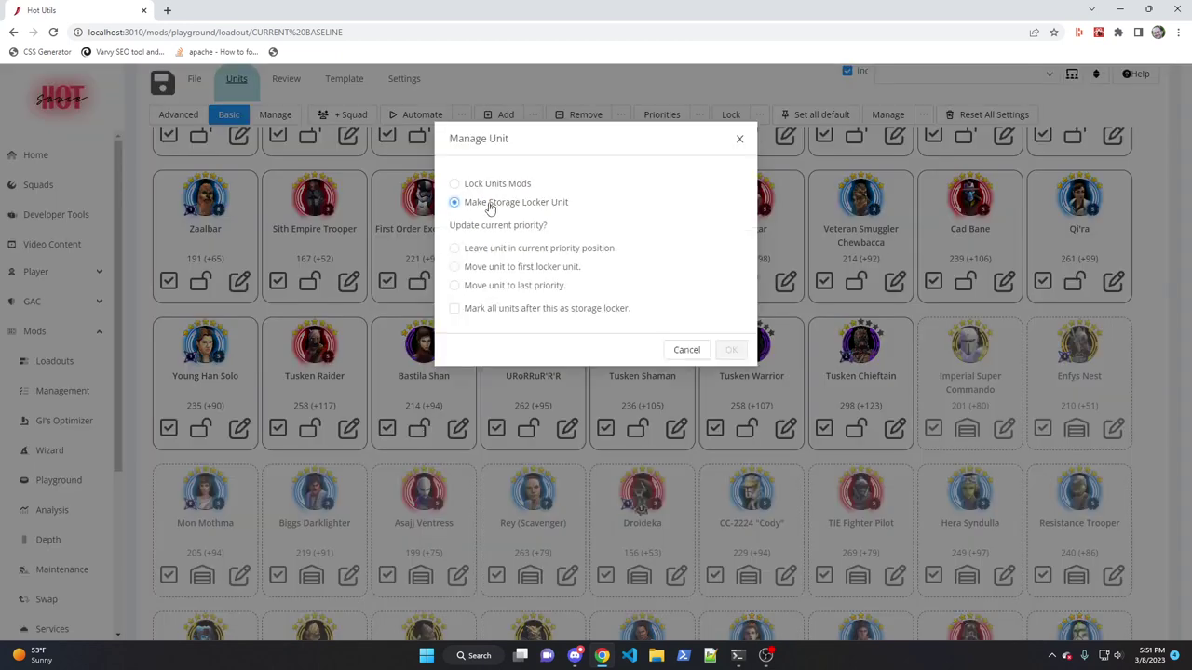
pyautogui.click(455, 248)
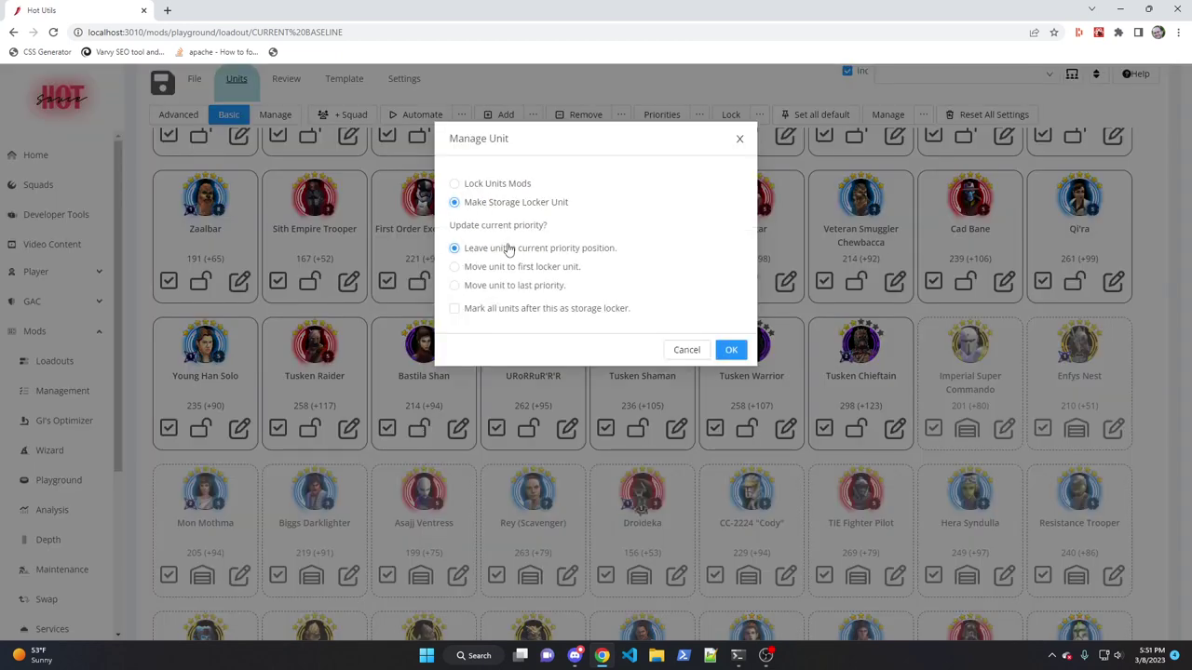
pyautogui.click(456, 317)
pyautogui.click(687, 349)
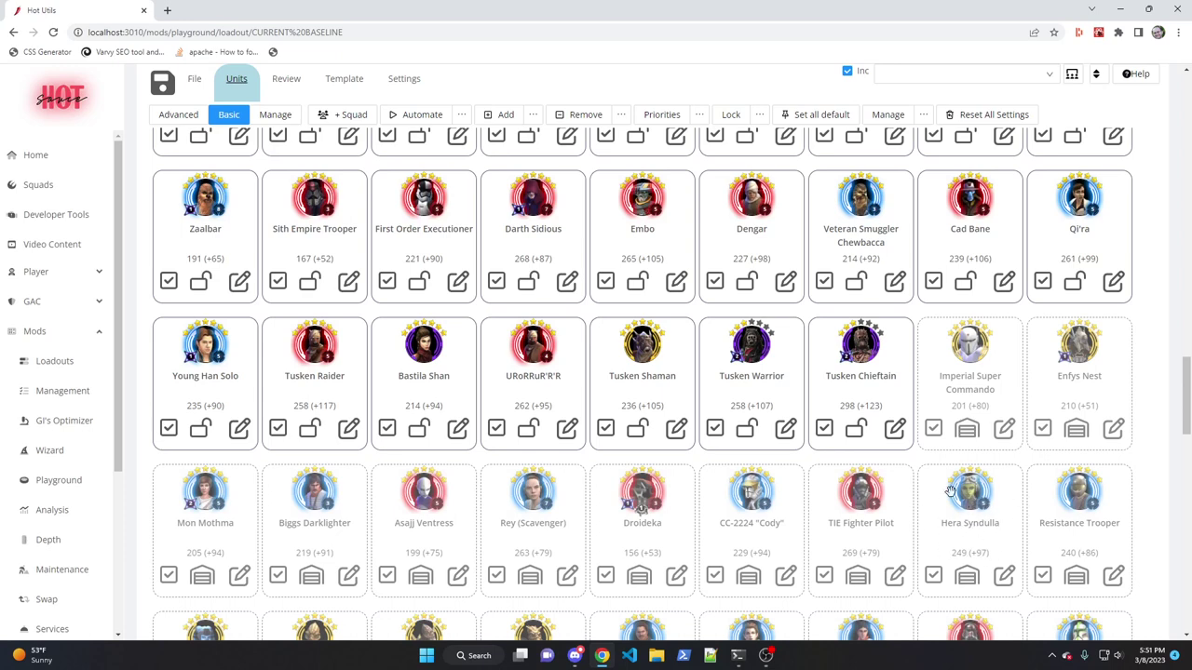
# - Move Hera Syndulla up beside Bastila Shan without removing locker status, and return it to the locker units directly after CC-2224 "Cody"
pyautogui.moveTo(950, 492); pyautogui.dragTo(532, 374)
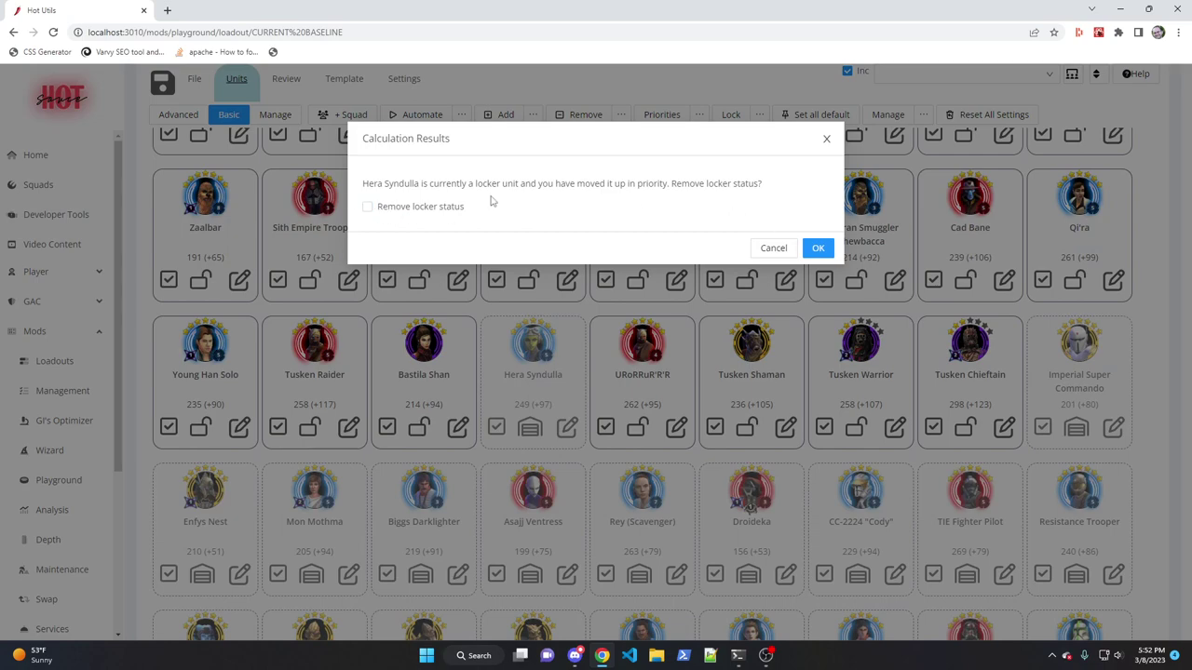
pyautogui.click(771, 248)
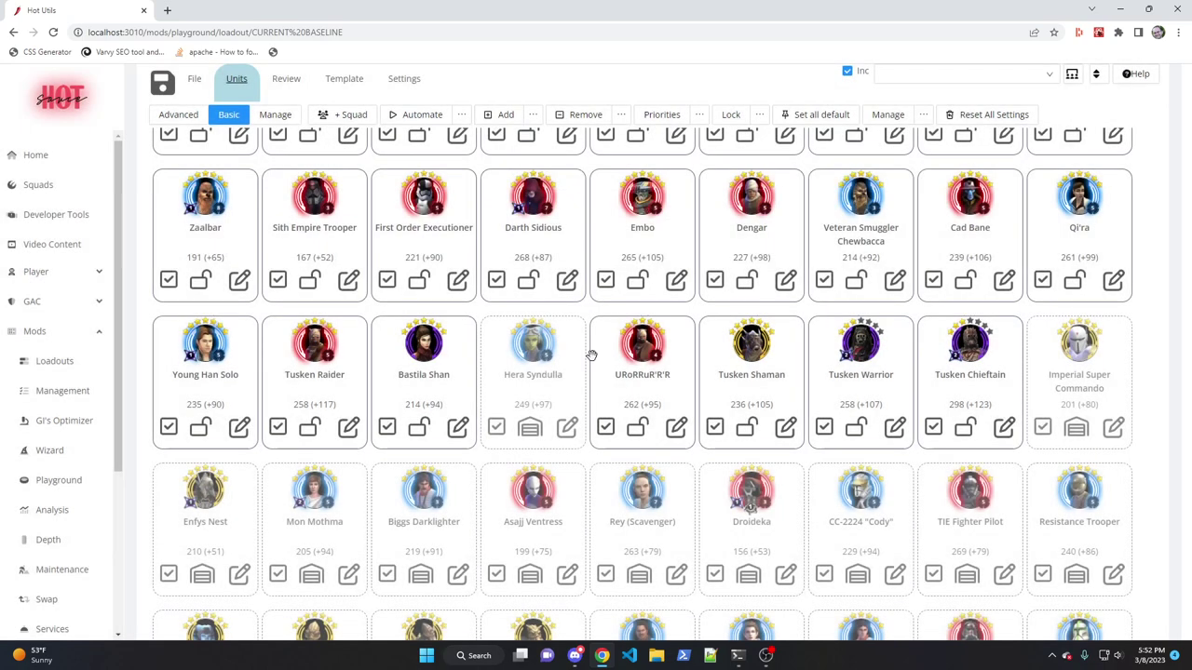
pyautogui.moveTo(537, 351); pyautogui.dragTo(801, 410)
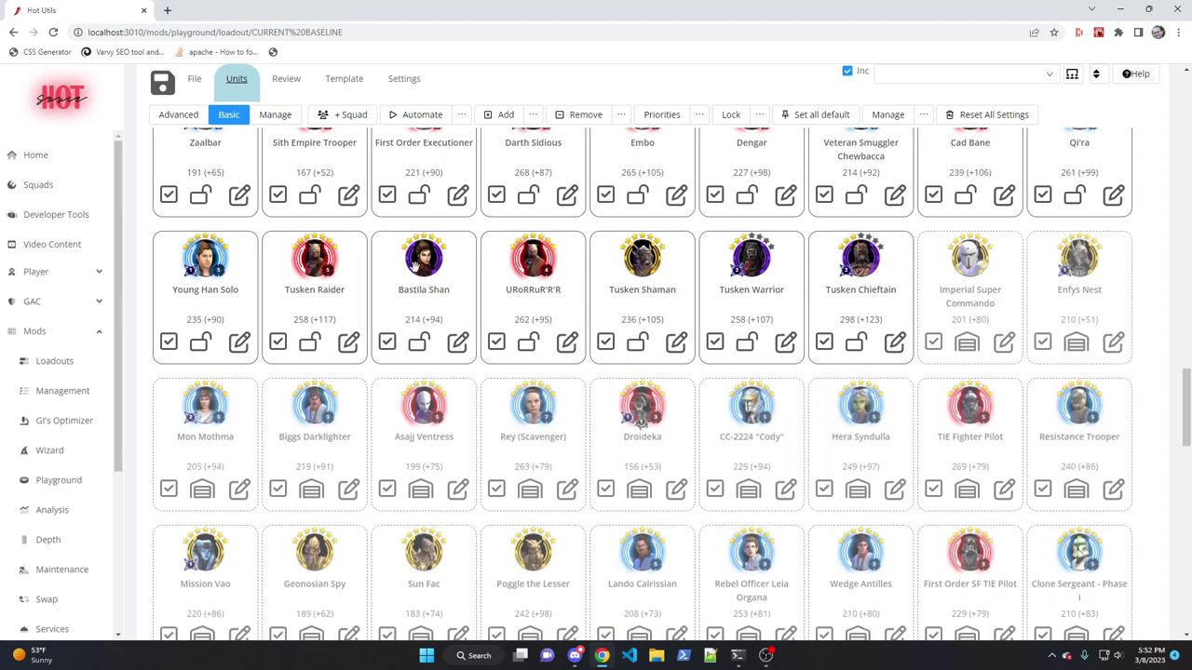
# - Move Bastila Shan down into the locker units between Hera Syndulla and TIE Fighter Pilot, and set it as a locker unit
pyautogui.moveTo(438, 261); pyautogui.dragTo(858, 397)
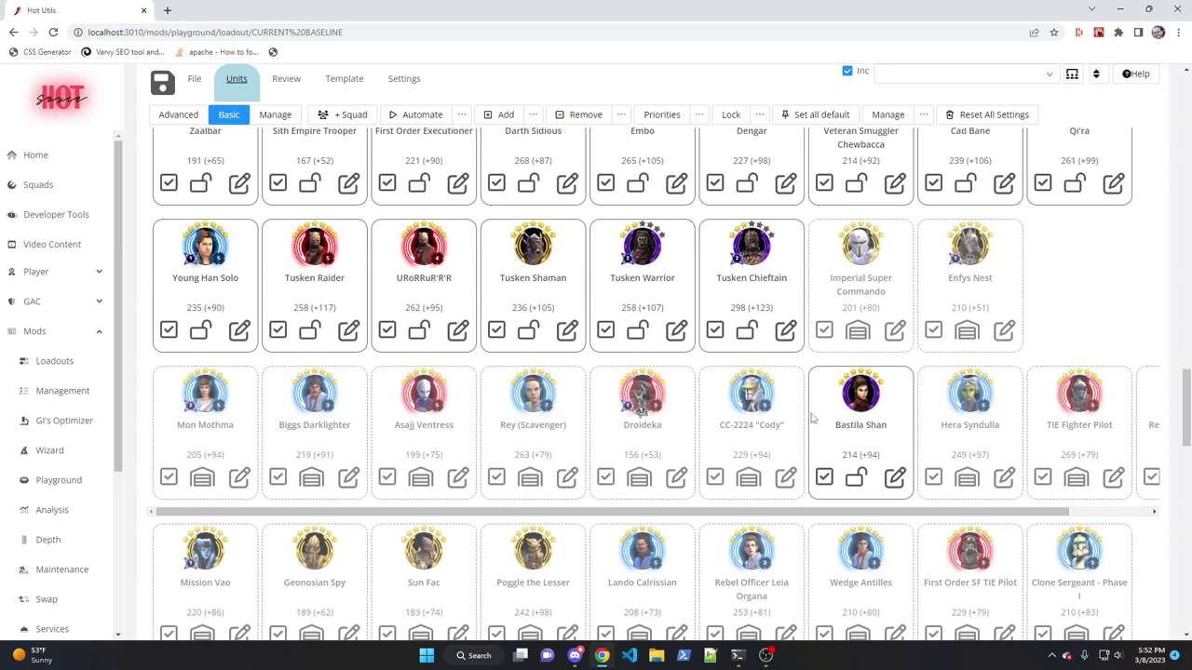
pyautogui.click(415, 208)
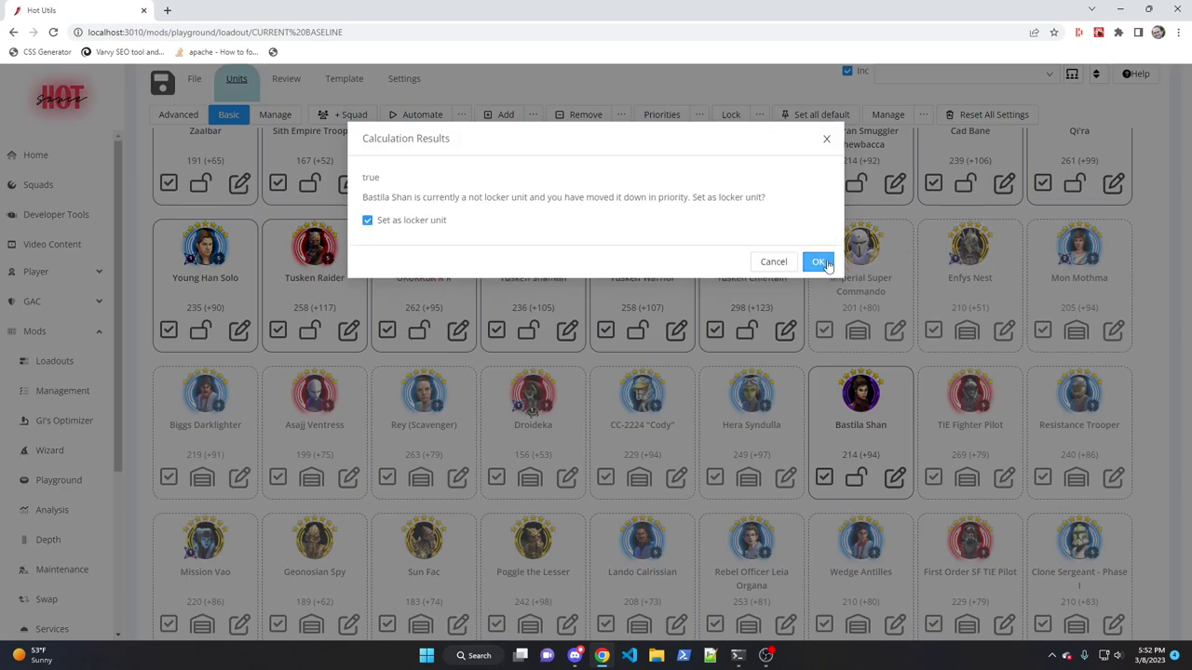
pyautogui.click(818, 261)
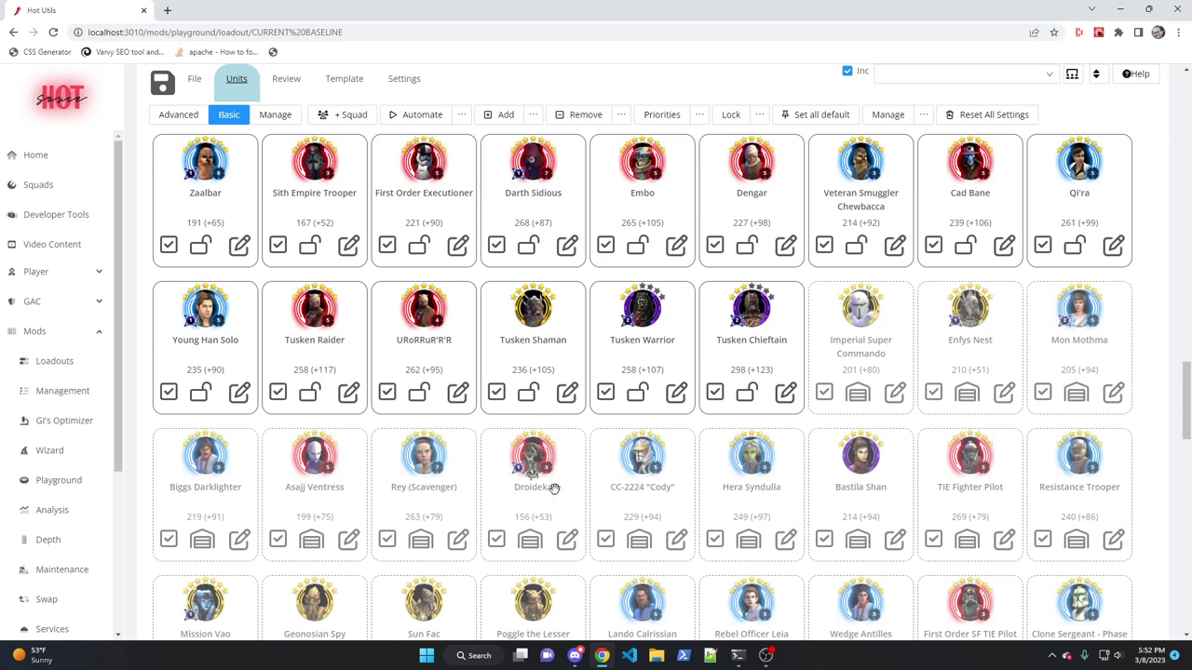
# - Move Droideka up in priority between K-2SO and Cassian Andor, removing its locker status and running automation
pyautogui.moveTo(544, 476); pyautogui.dragTo(559, 289)
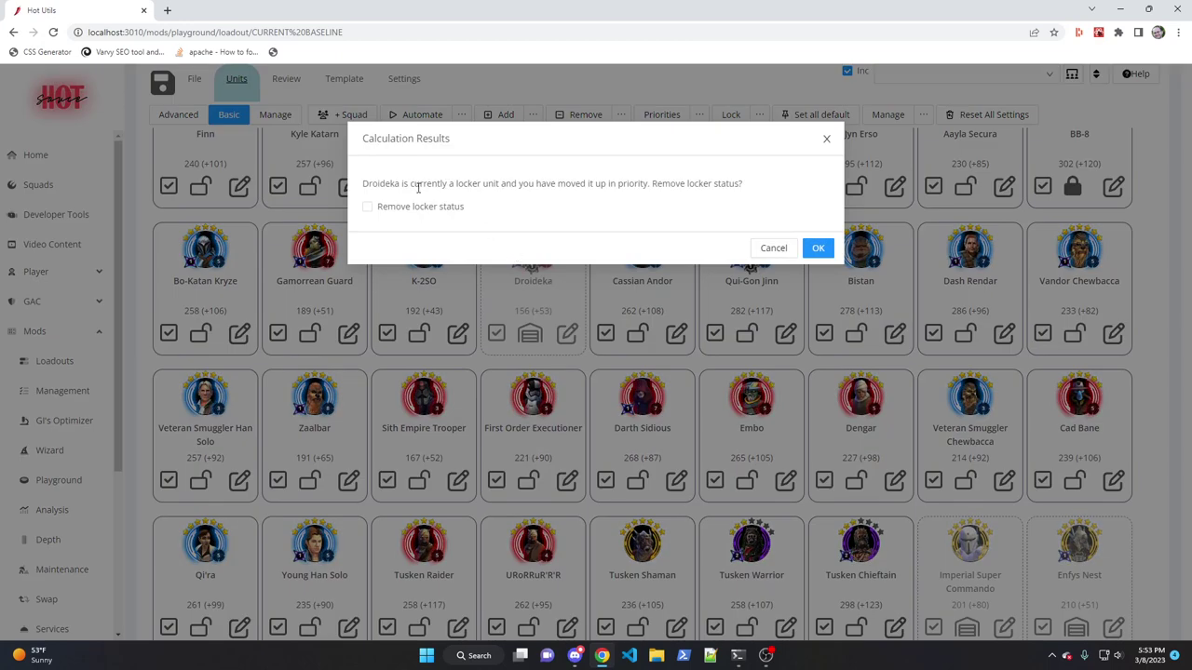
pyautogui.moveTo(411, 184); pyautogui.dragTo(643, 179)
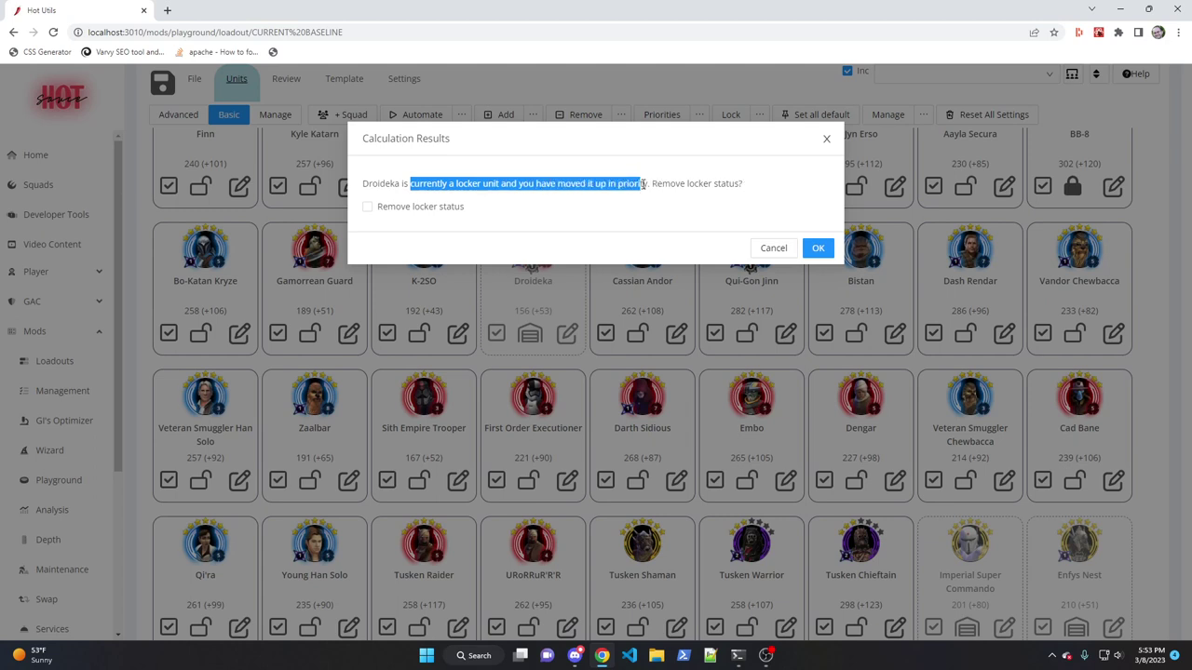
pyautogui.click(426, 207)
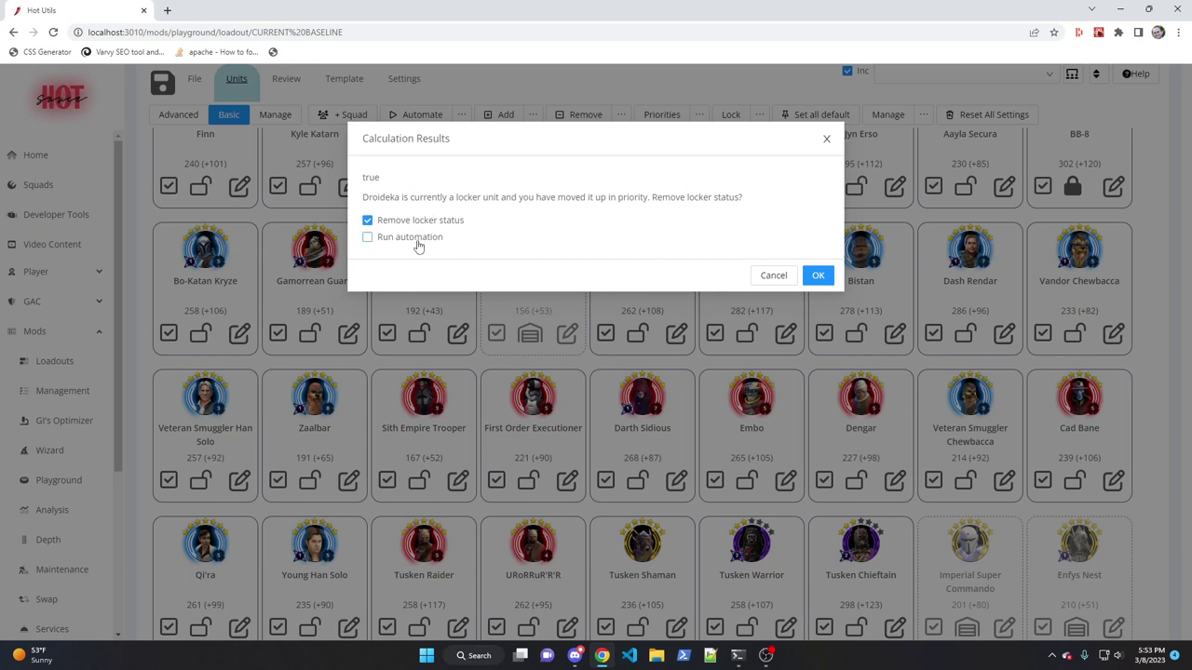
pyautogui.click(418, 246)
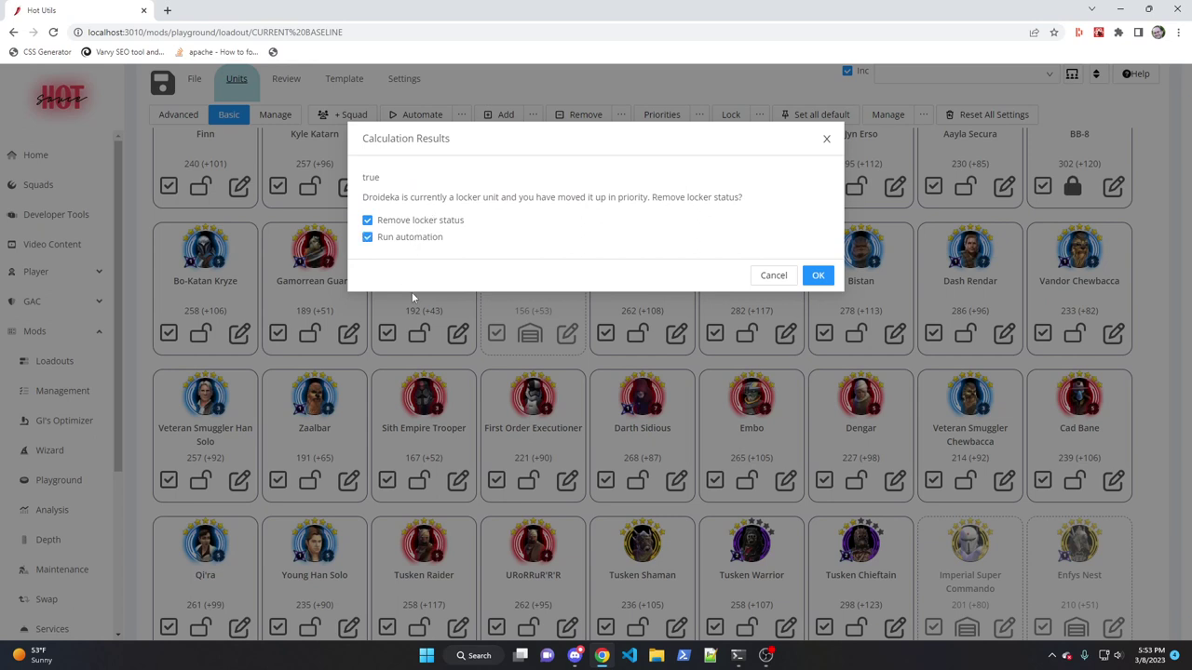
pyautogui.click(820, 276)
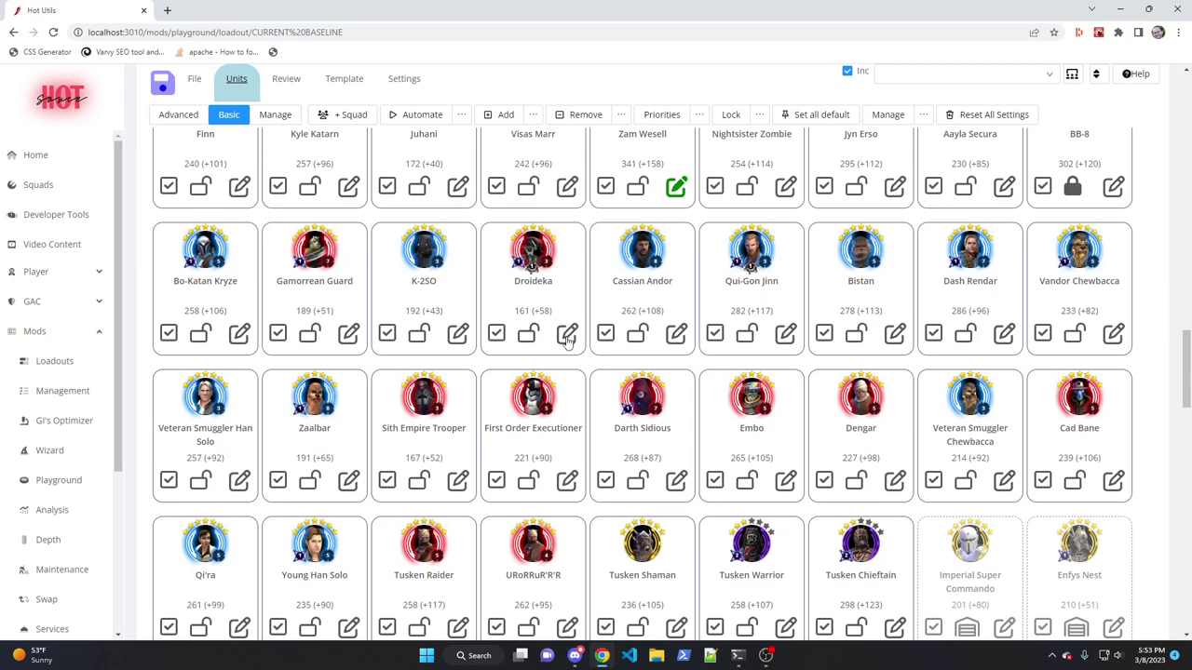
# - Review Droideka's assigned mods and stat changes, and check the storage locker units for affected mods
pyautogui.click(567, 335)
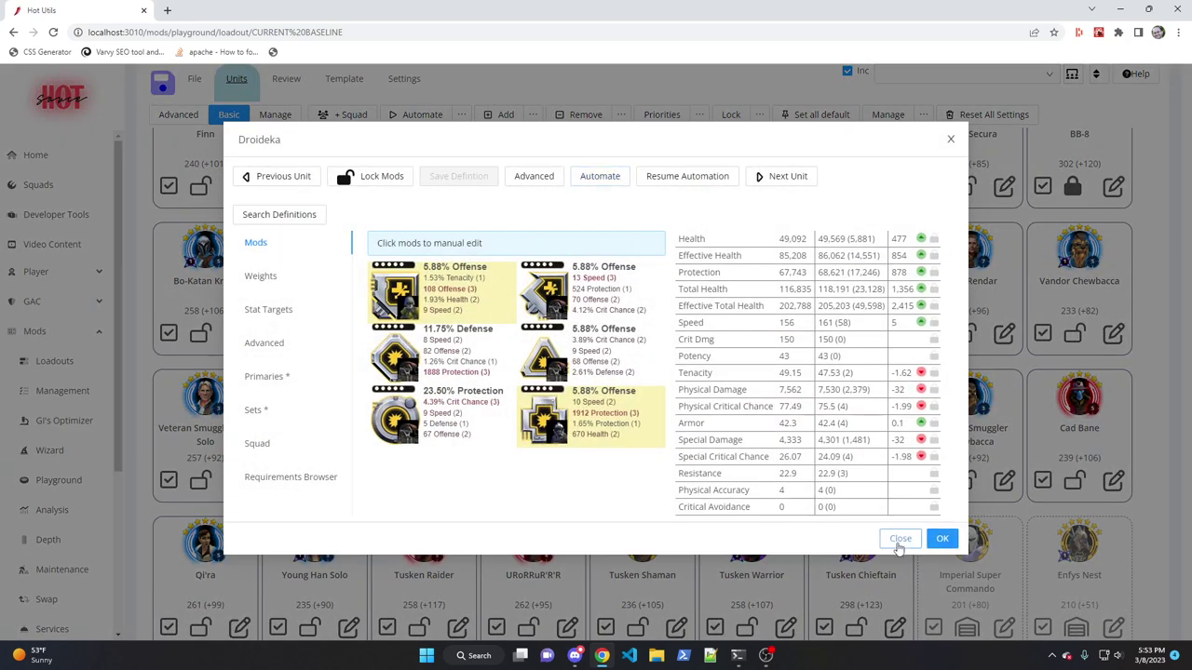
pyautogui.click(900, 545)
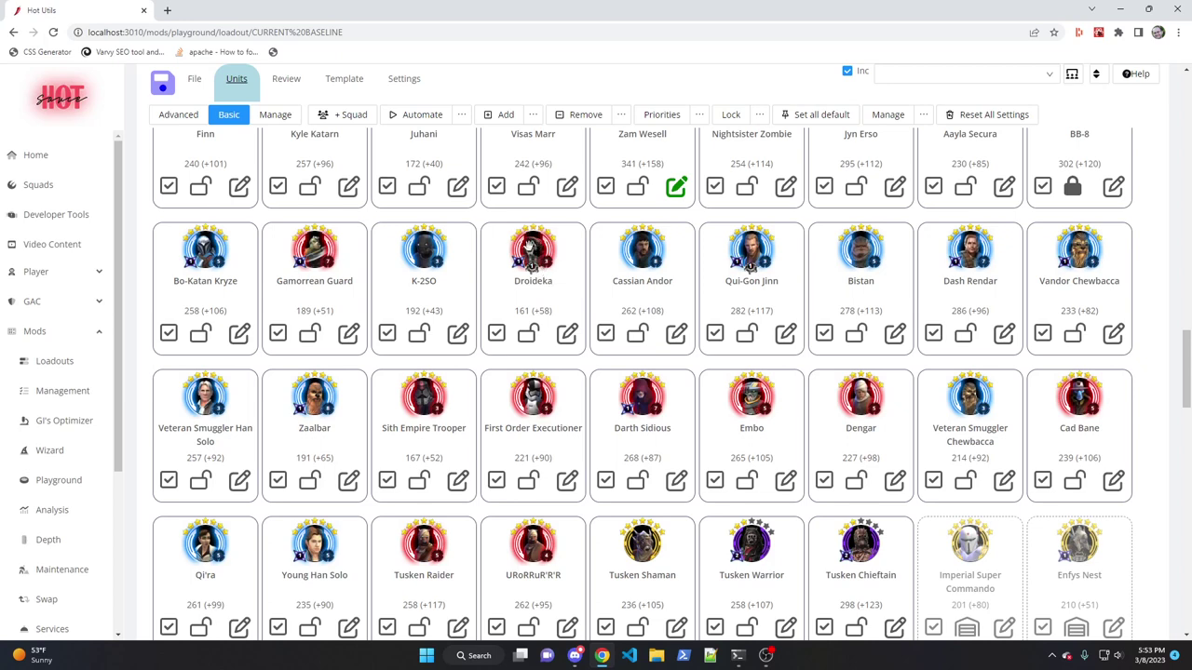
pyautogui.click(567, 335)
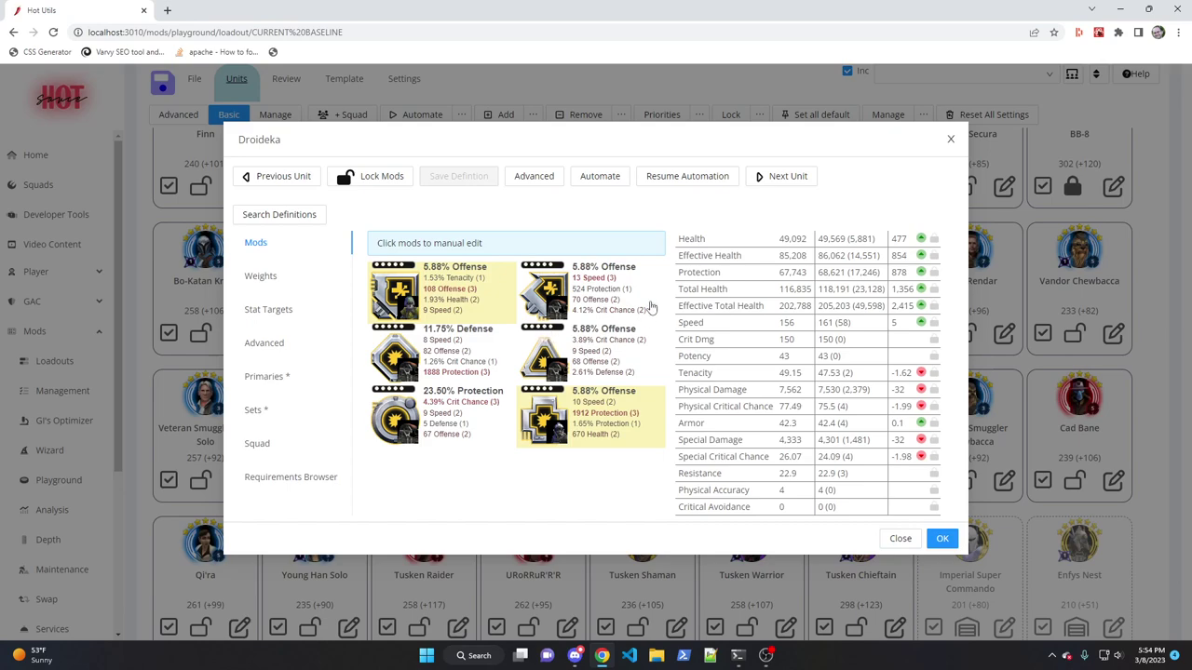
pyautogui.click(900, 538)
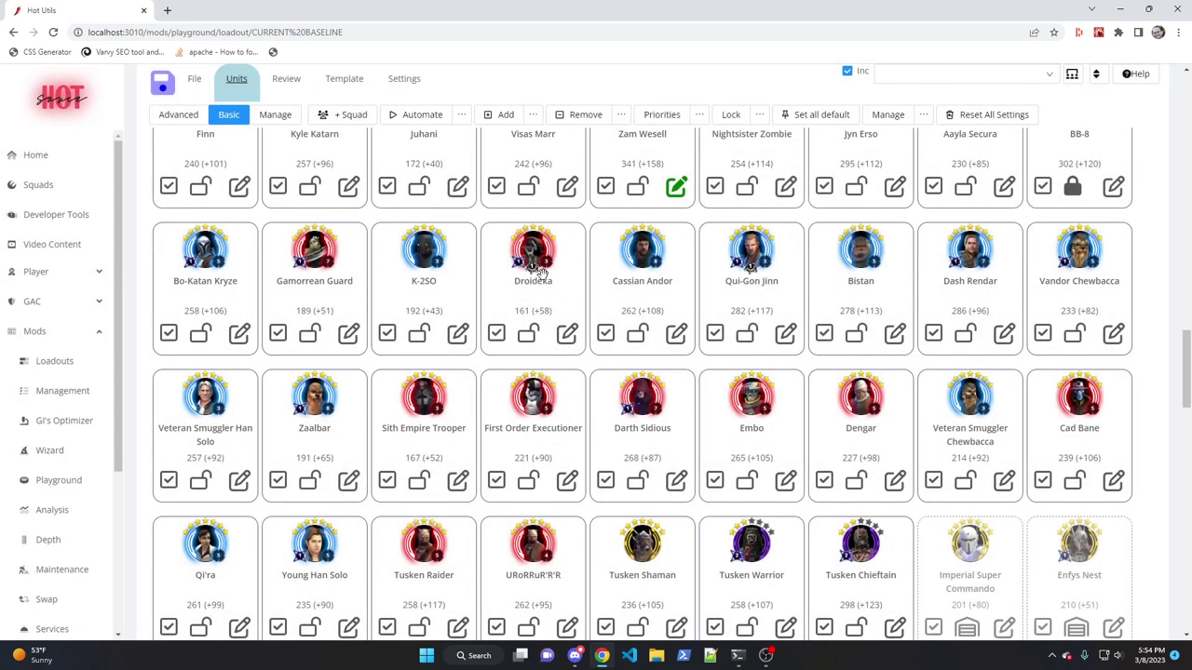
pyautogui.scroll(-3, 558, 308)
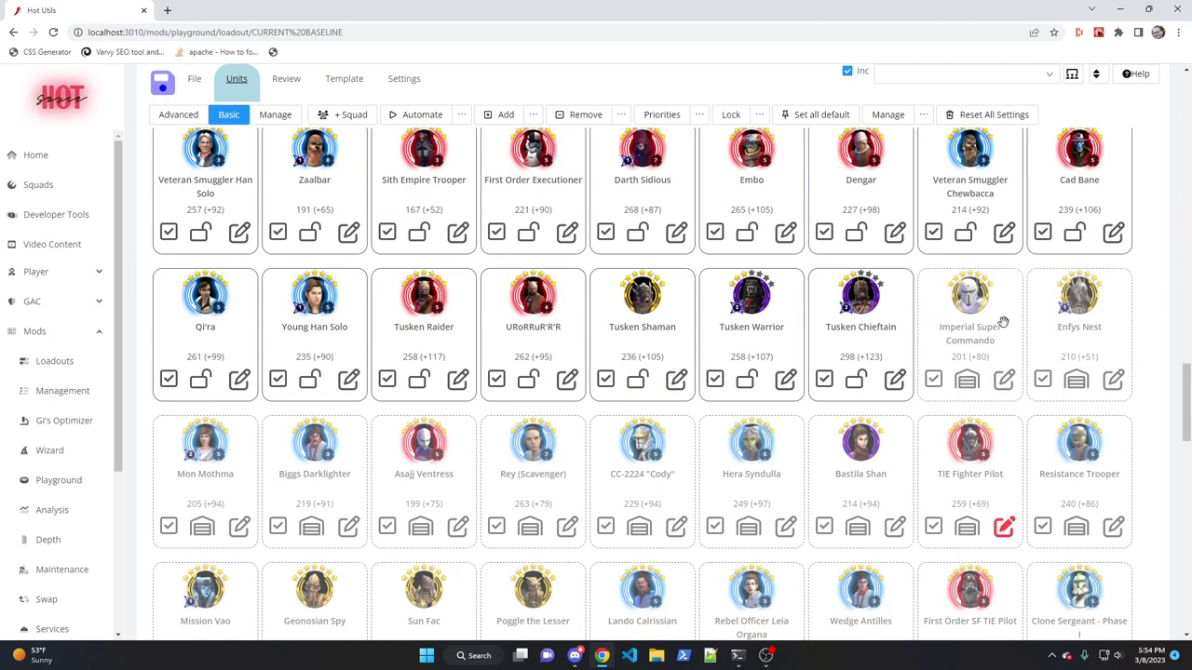
# - Check the locker units below the active units, and examine Droideka's mod set and stat differences again
pyautogui.scroll(-5, 1021, 345)
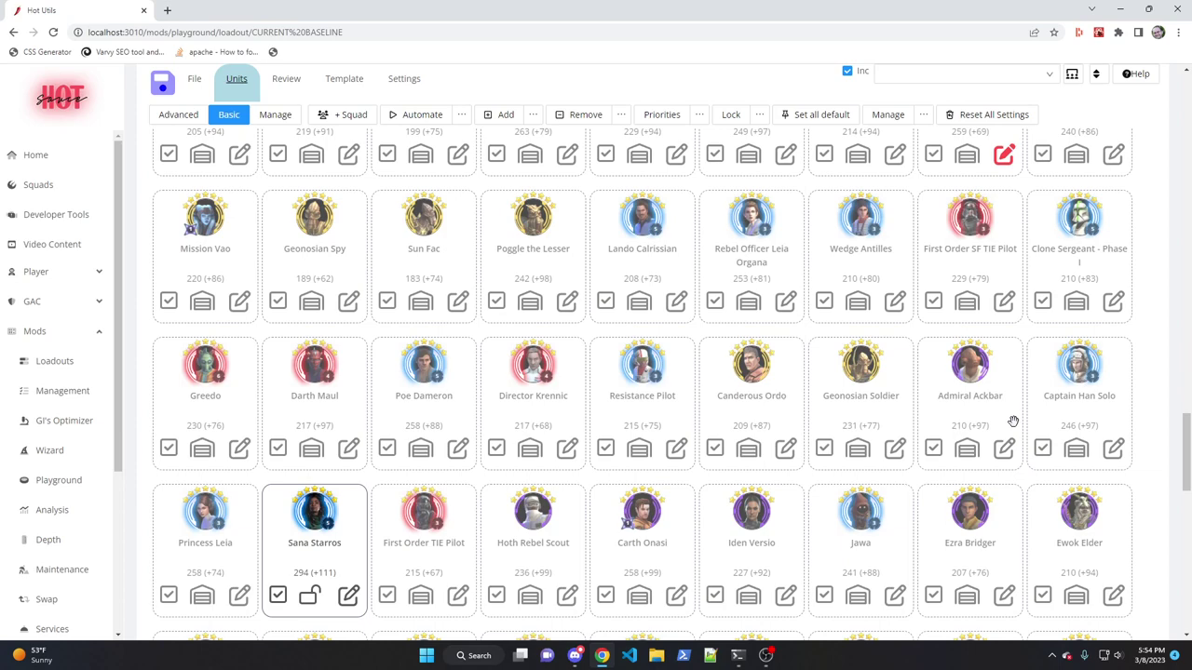
pyautogui.scroll(6, 1010, 461)
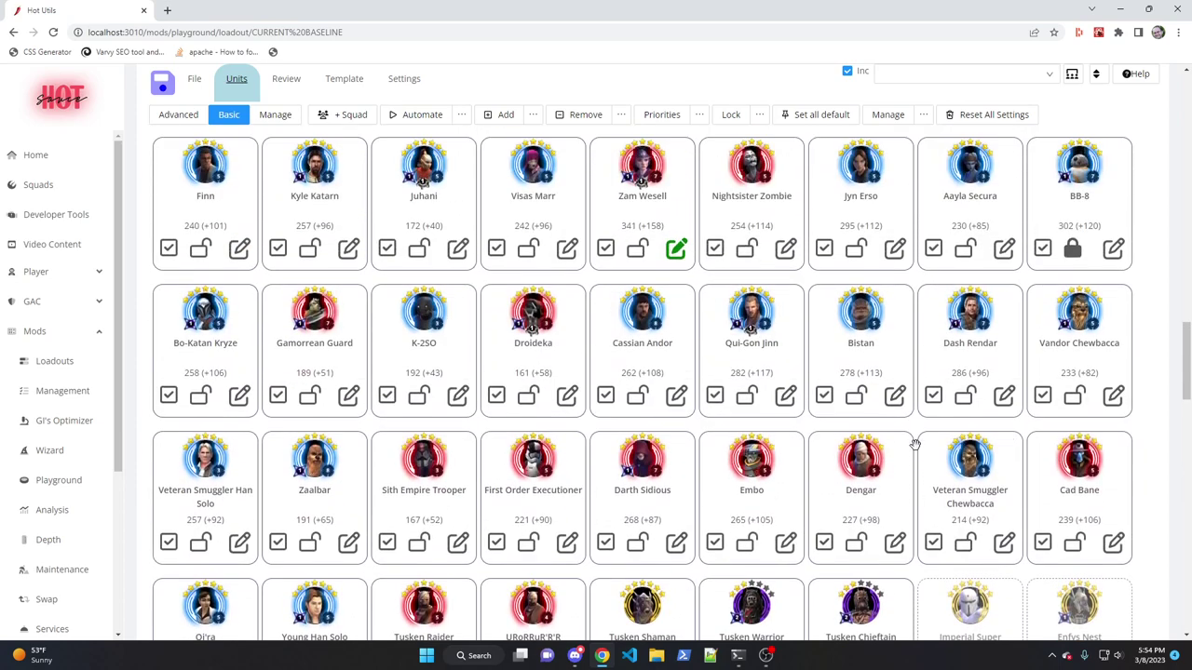
pyautogui.click(570, 397)
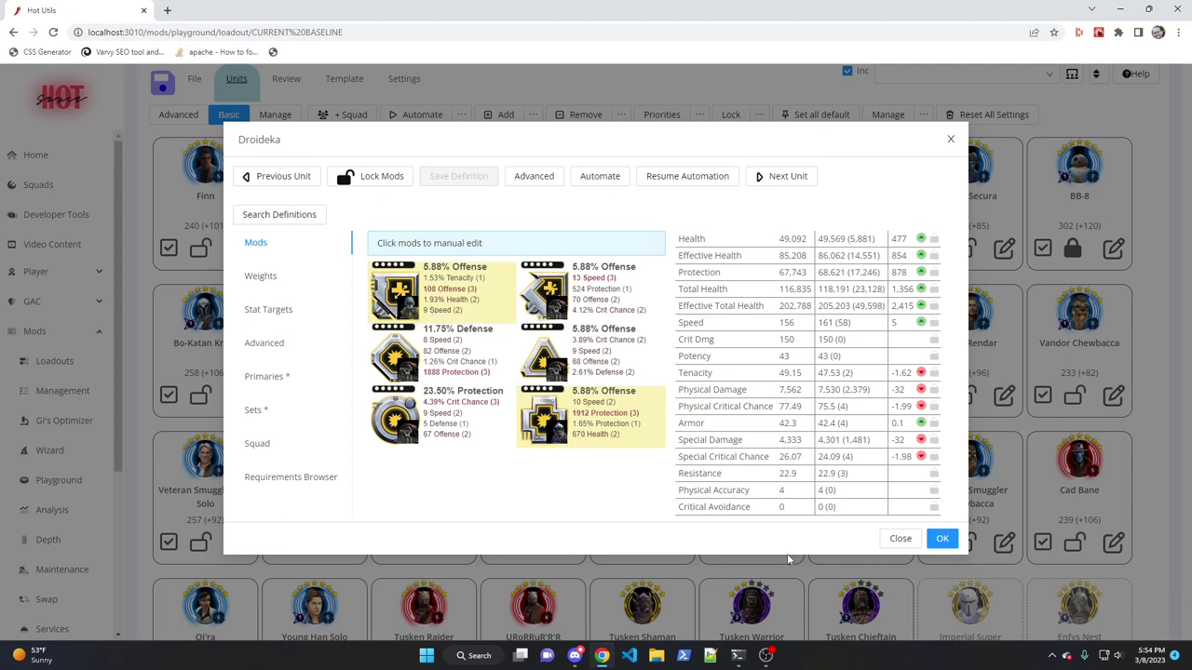
pyautogui.click(897, 539)
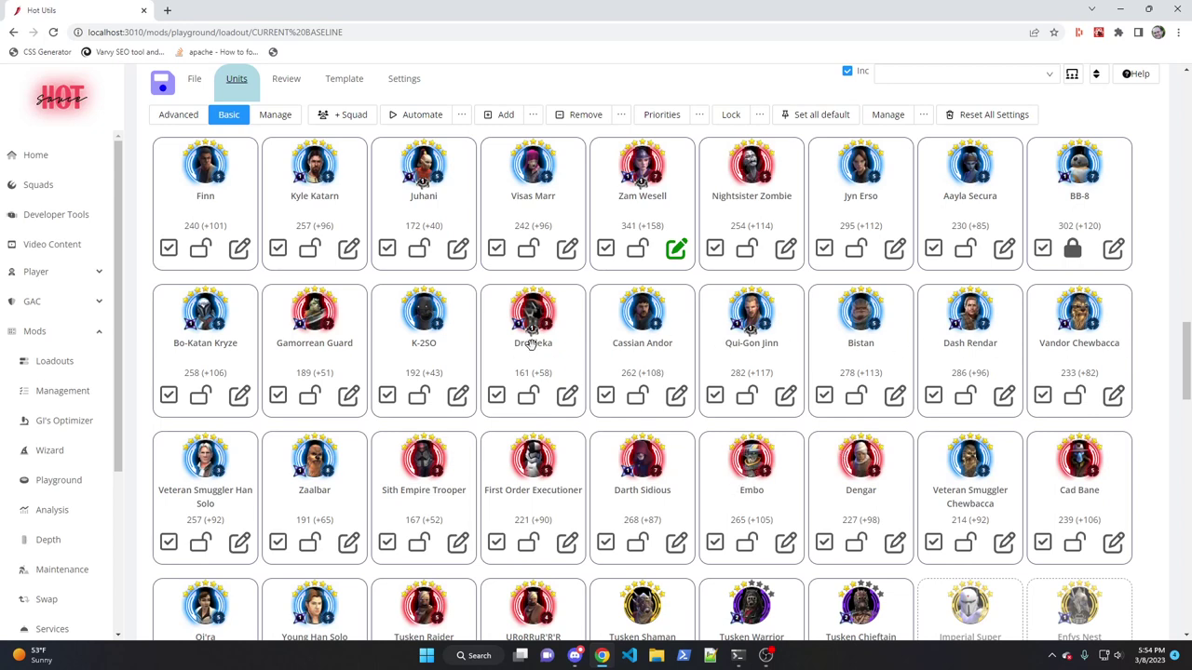
pyautogui.click(567, 397)
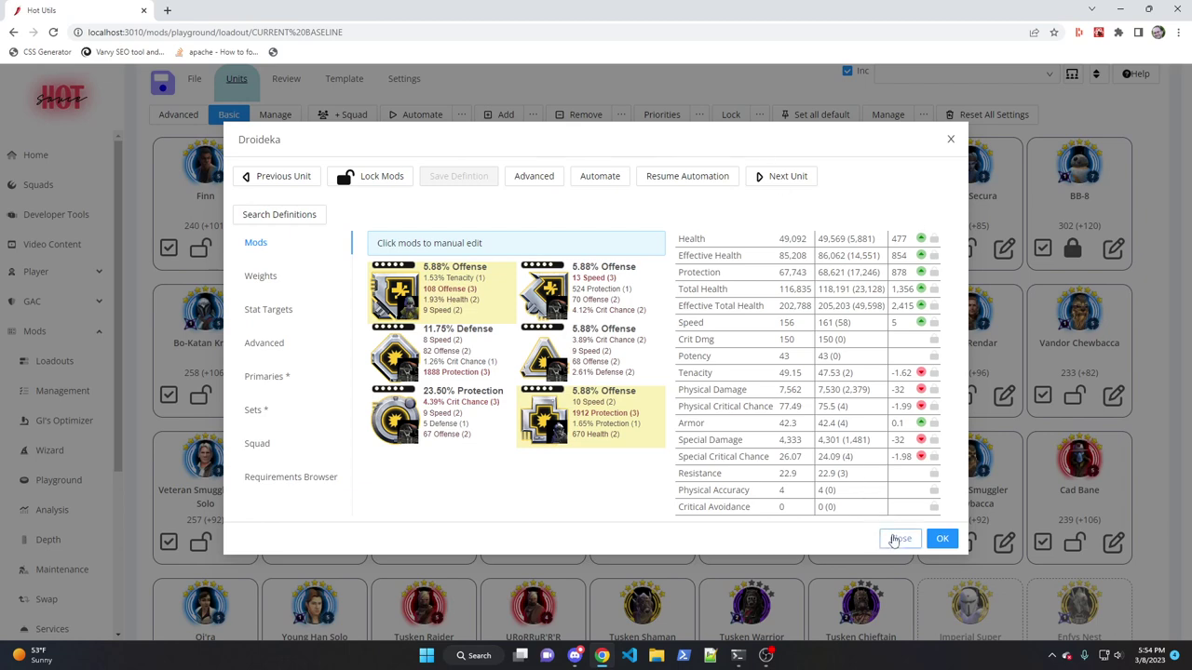
pyautogui.click(899, 539)
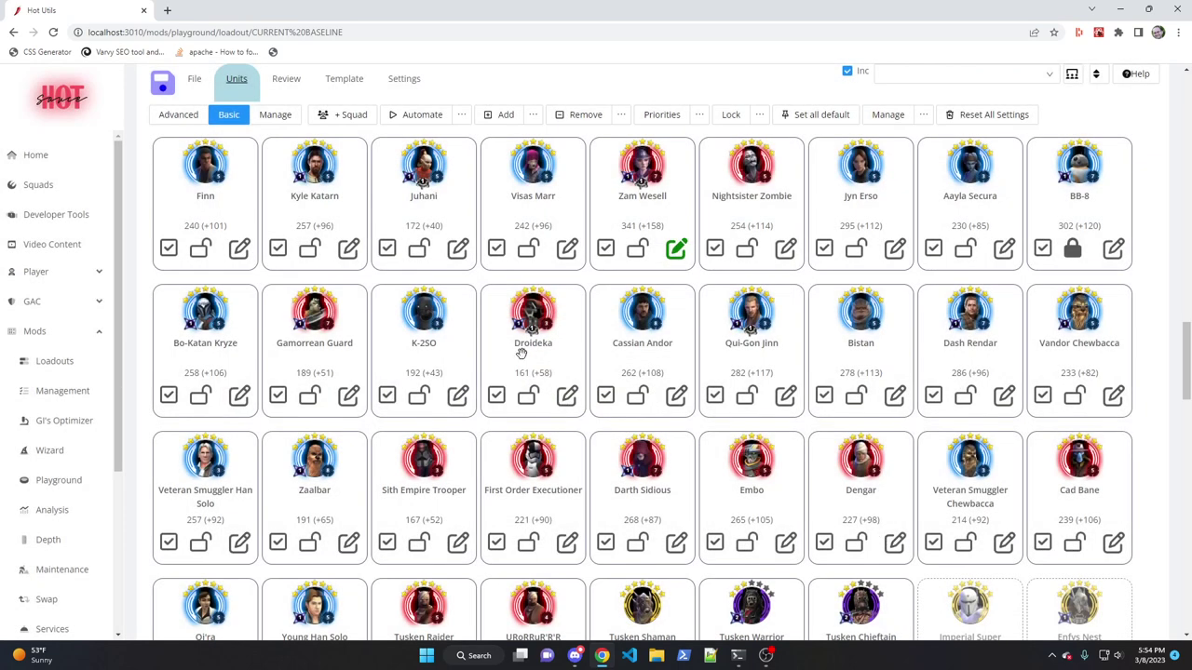
# - Examine the automation settings "Only use locker \ unequipped mods on single automate" and "Only fill locker units (minimize mod swapping)" among all options
pyautogui.click(410, 81)
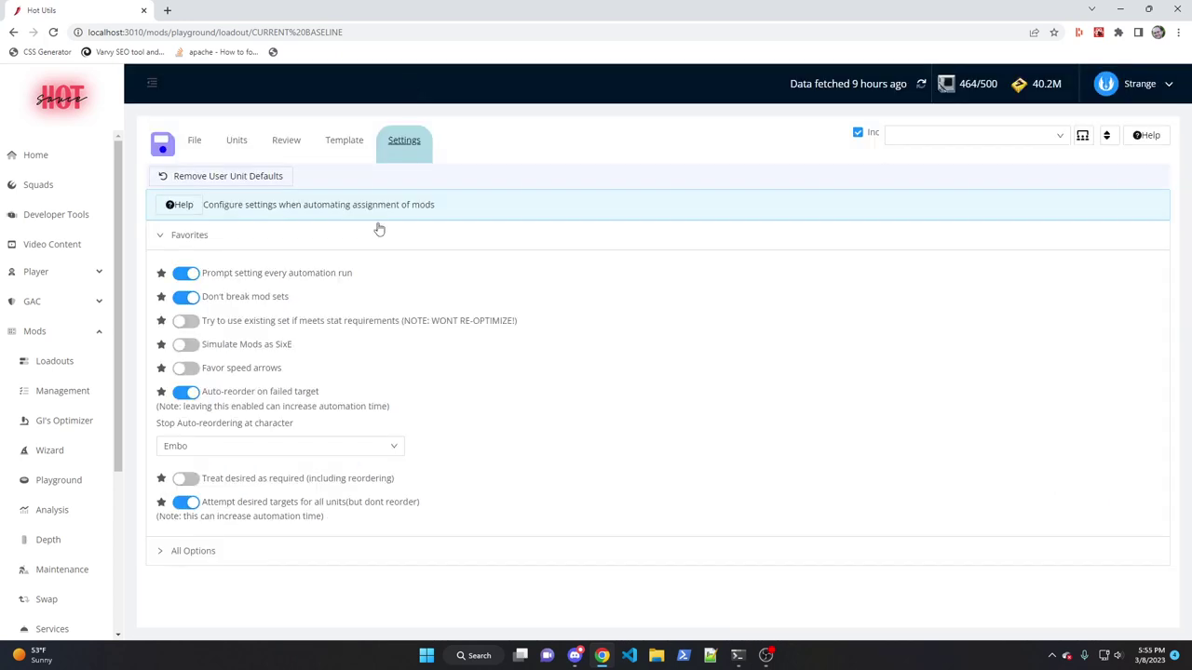
pyautogui.click(274, 550)
pyautogui.scroll(-3, 284, 521)
pyautogui.moveTo(415, 611); pyautogui.dragTo(203, 569)
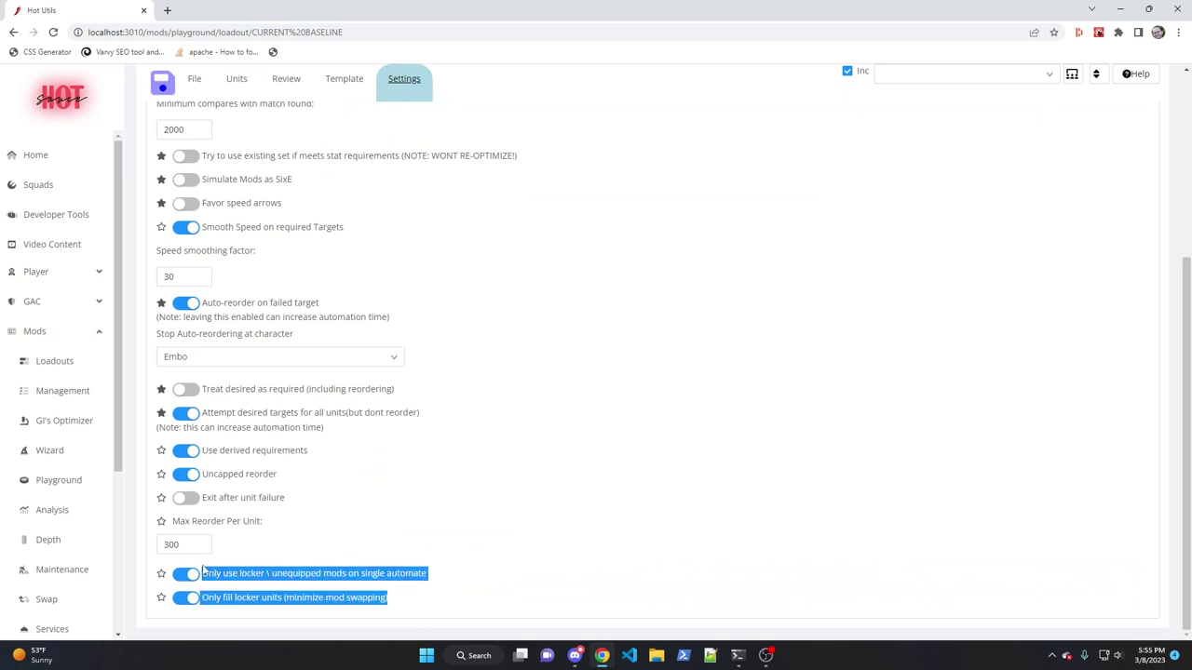
pyautogui.click(207, 572)
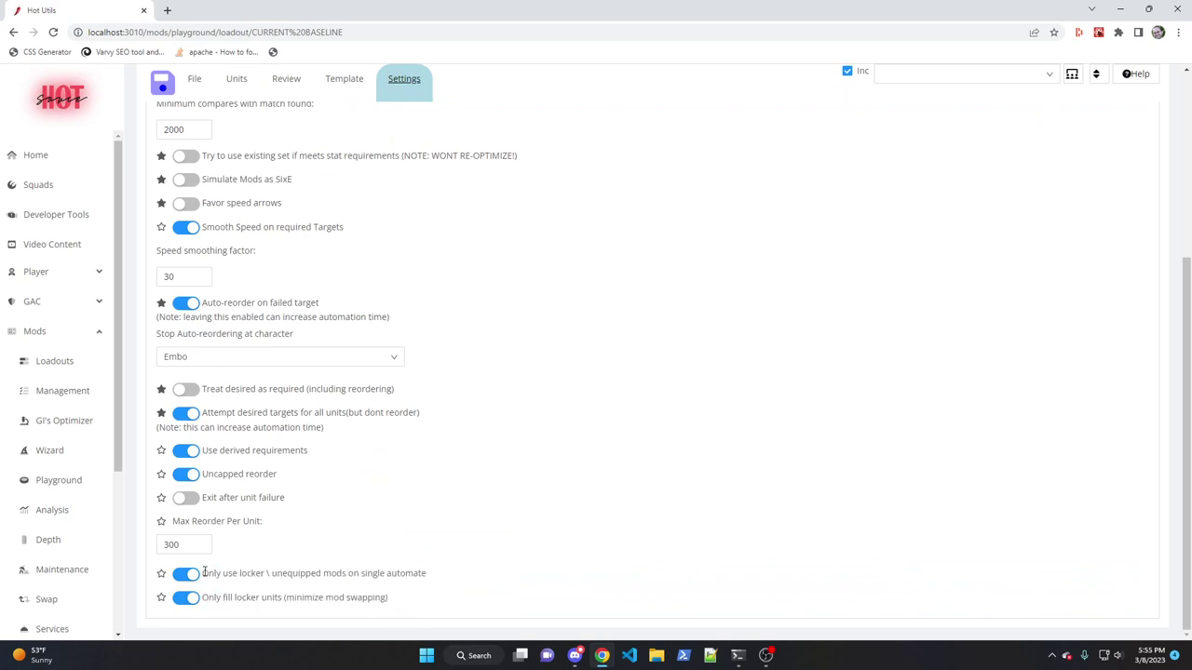
pyautogui.moveTo(205, 572); pyautogui.dragTo(426, 586)
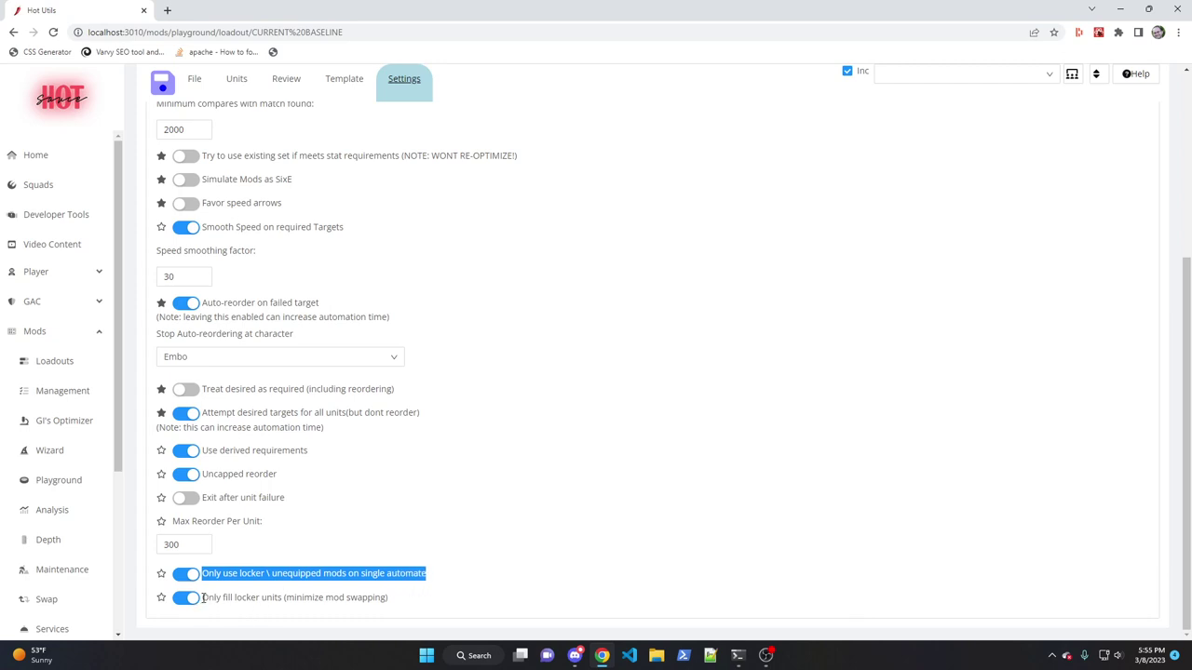
pyautogui.moveTo(203, 598); pyautogui.dragTo(396, 600)
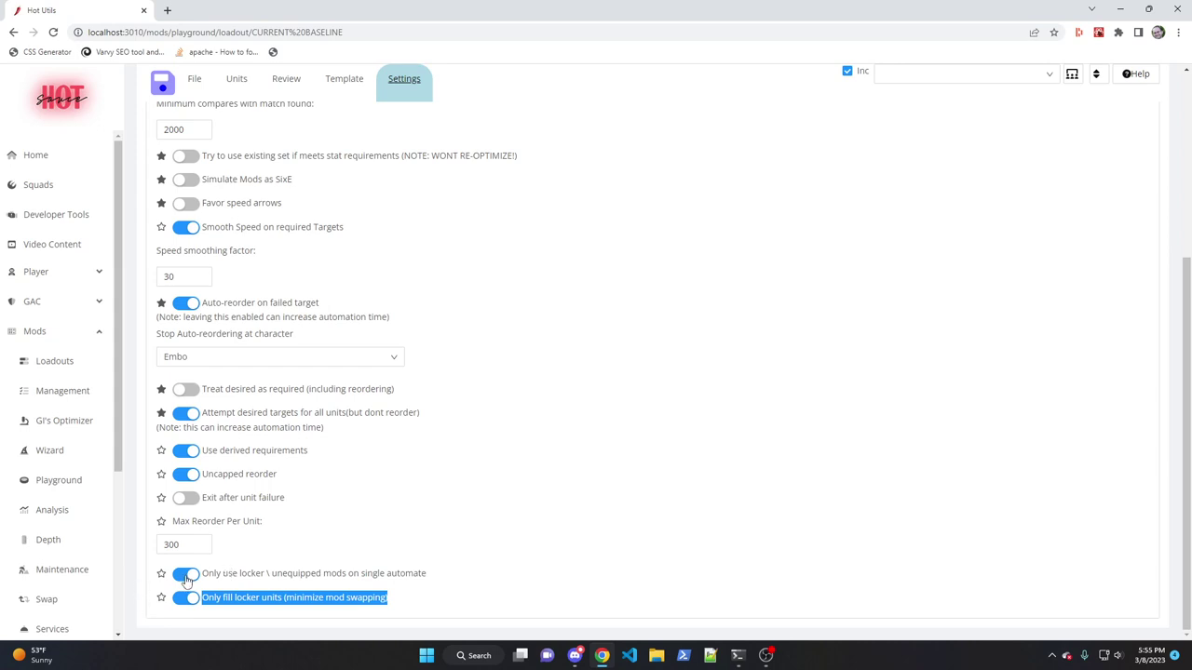
pyautogui.scroll(2, 455, 351)
pyautogui.scroll(2, 456, 351)
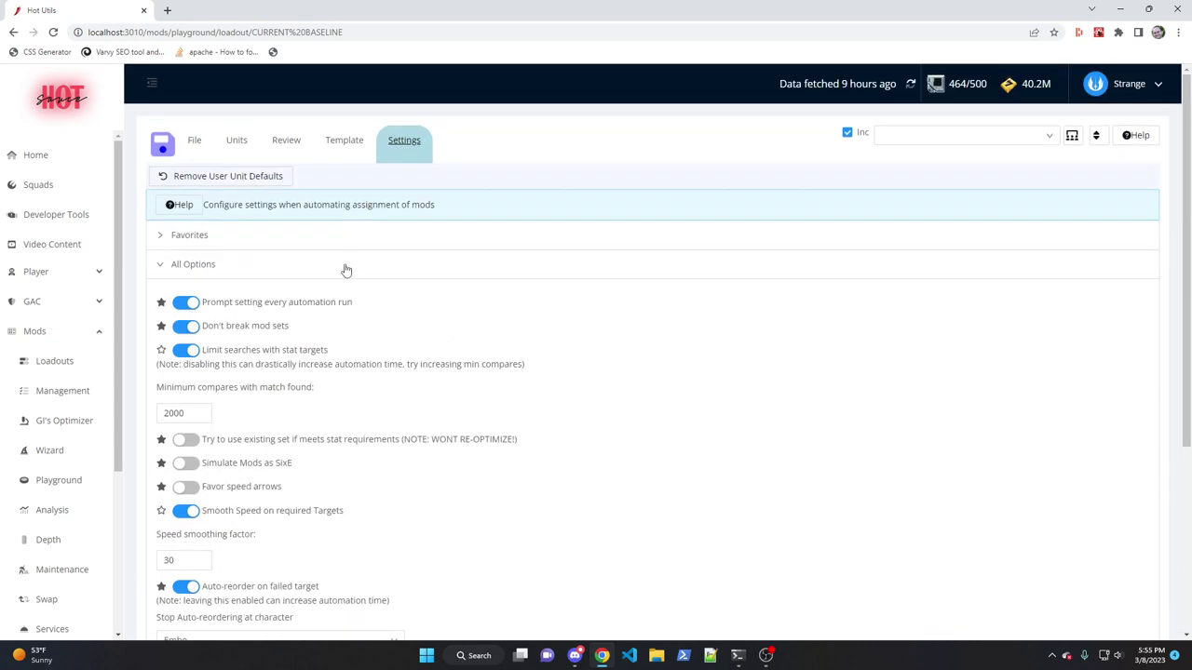
# - Return to the unit list and look through the priority order from Jedi Master Luke Skywalker down to the locker units
pyautogui.click(238, 141)
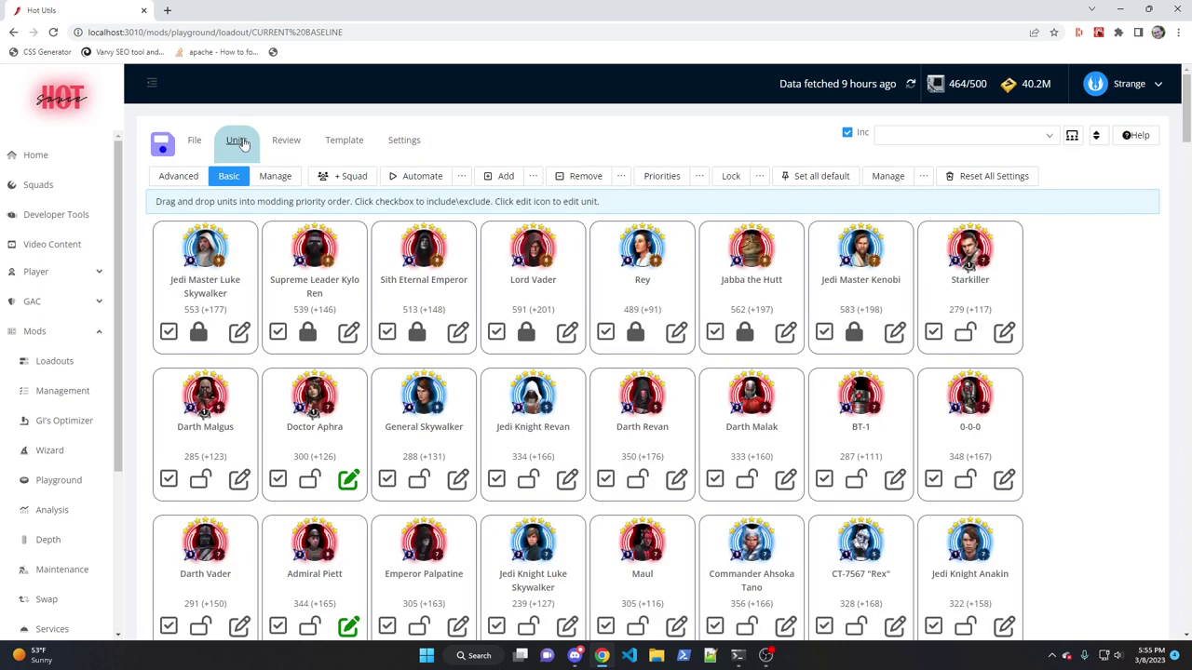
pyautogui.click(422, 177)
pyautogui.click(422, 179)
pyautogui.scroll(-5, 586, 484)
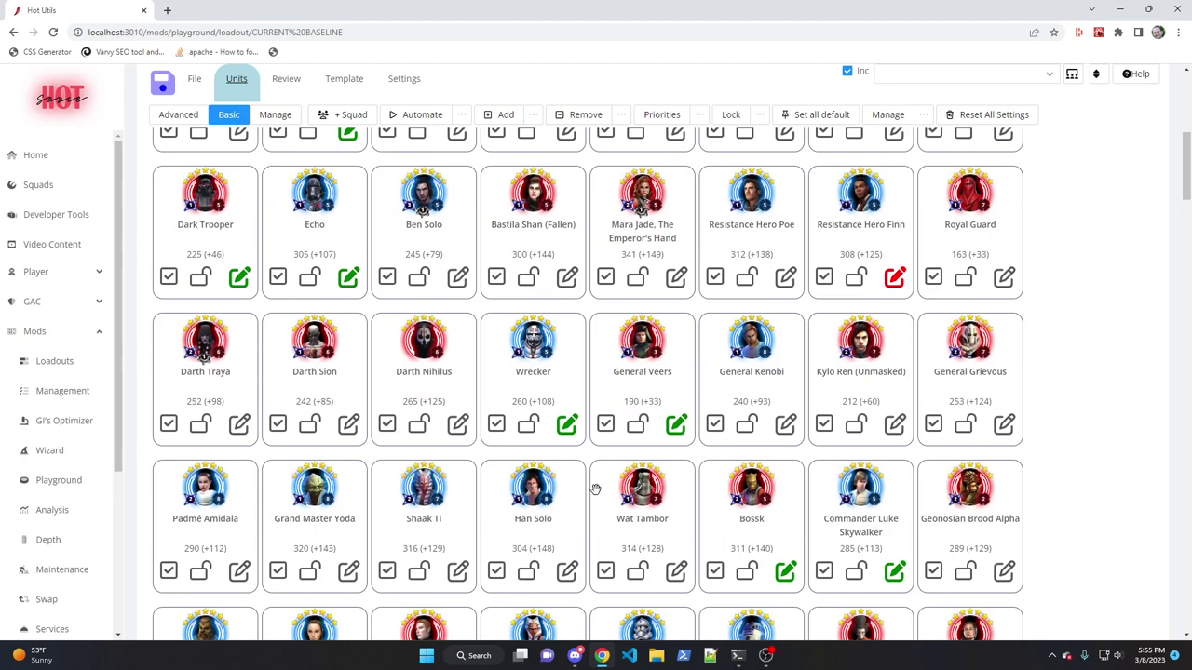
pyautogui.scroll(-3, 596, 489)
pyautogui.scroll(-1, 610, 498)
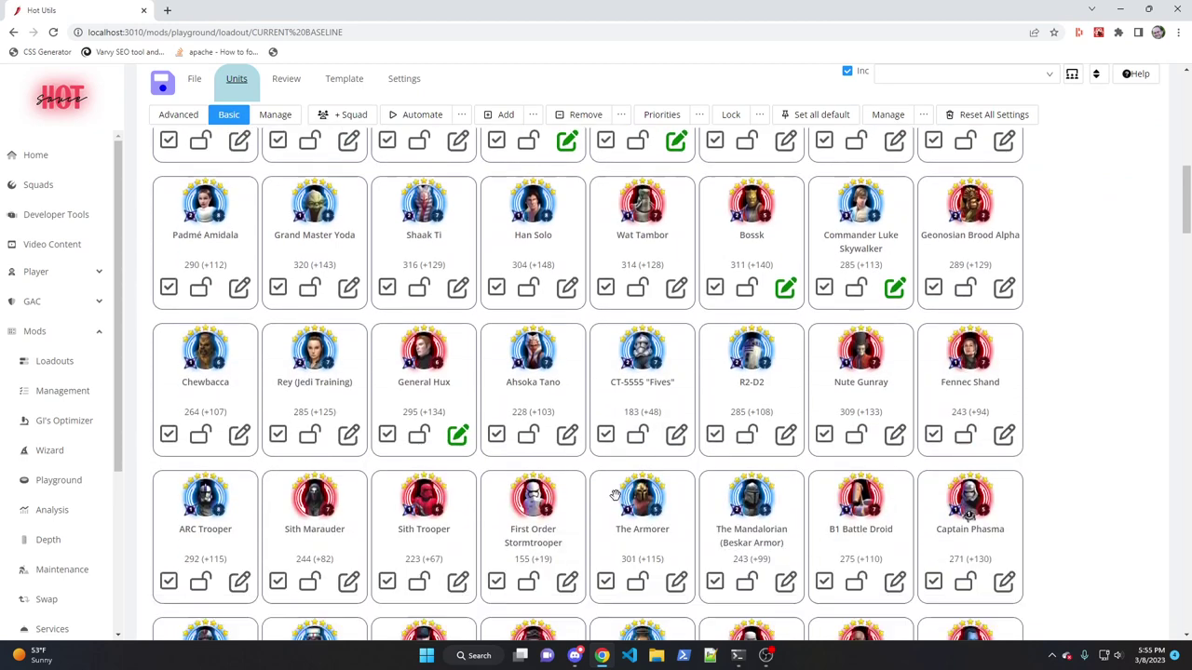
pyautogui.scroll(-8, 614, 495)
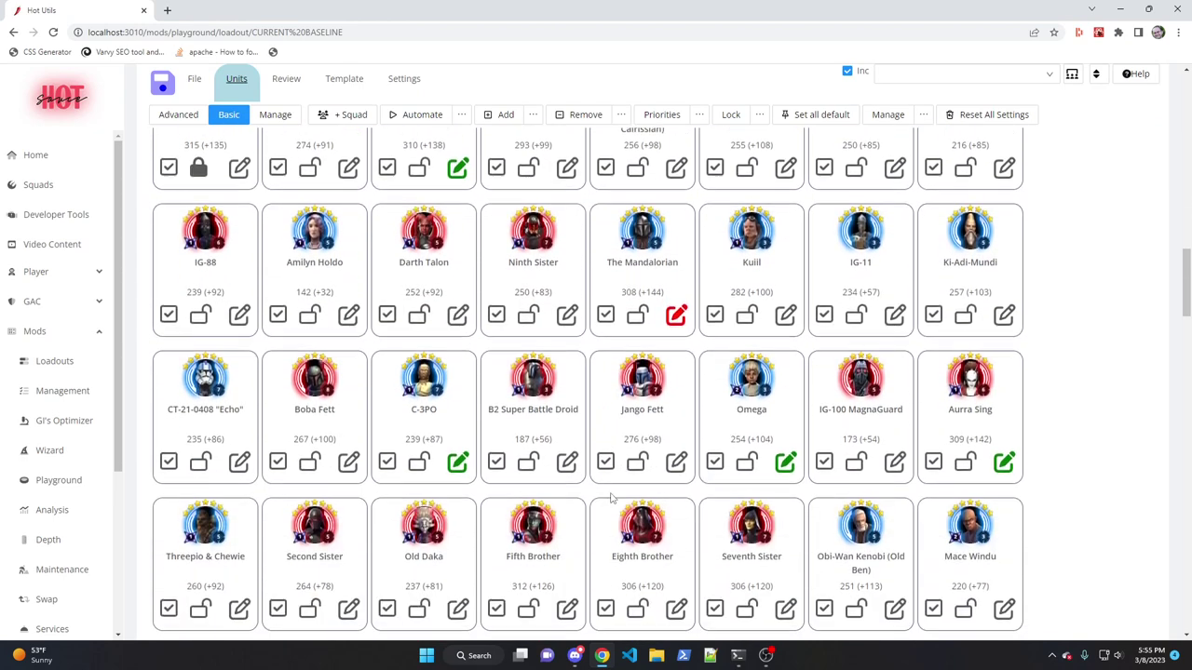
pyautogui.scroll(-8, 613, 495)
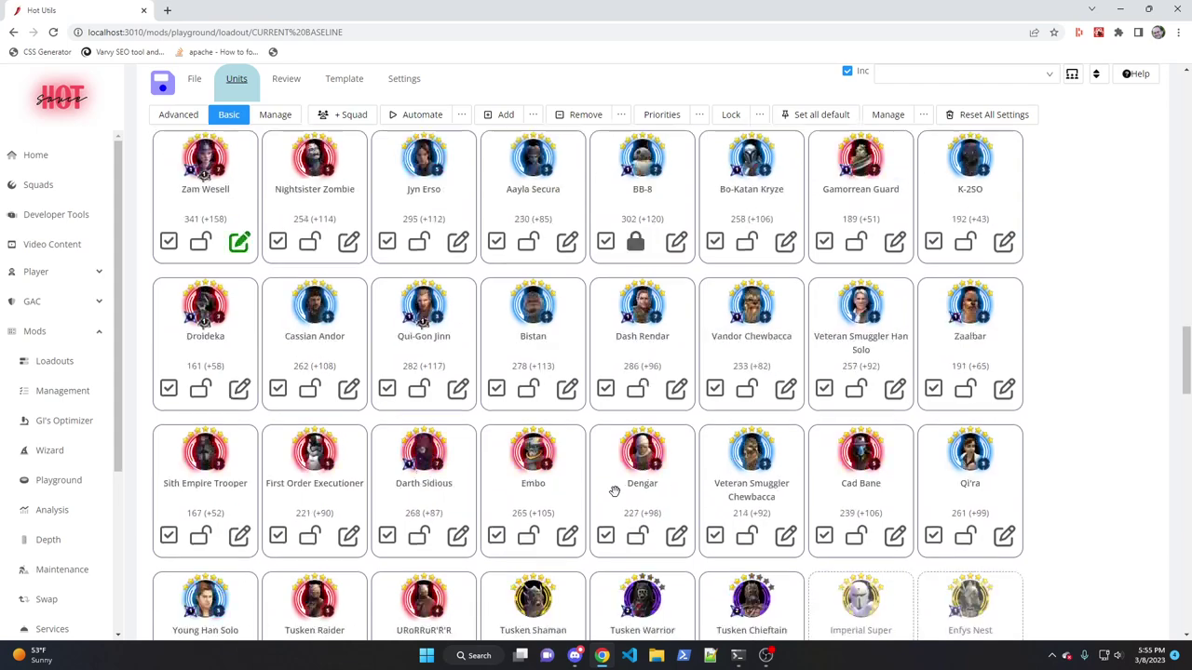
pyautogui.scroll(-4, 614, 491)
pyautogui.scroll(3, 614, 491)
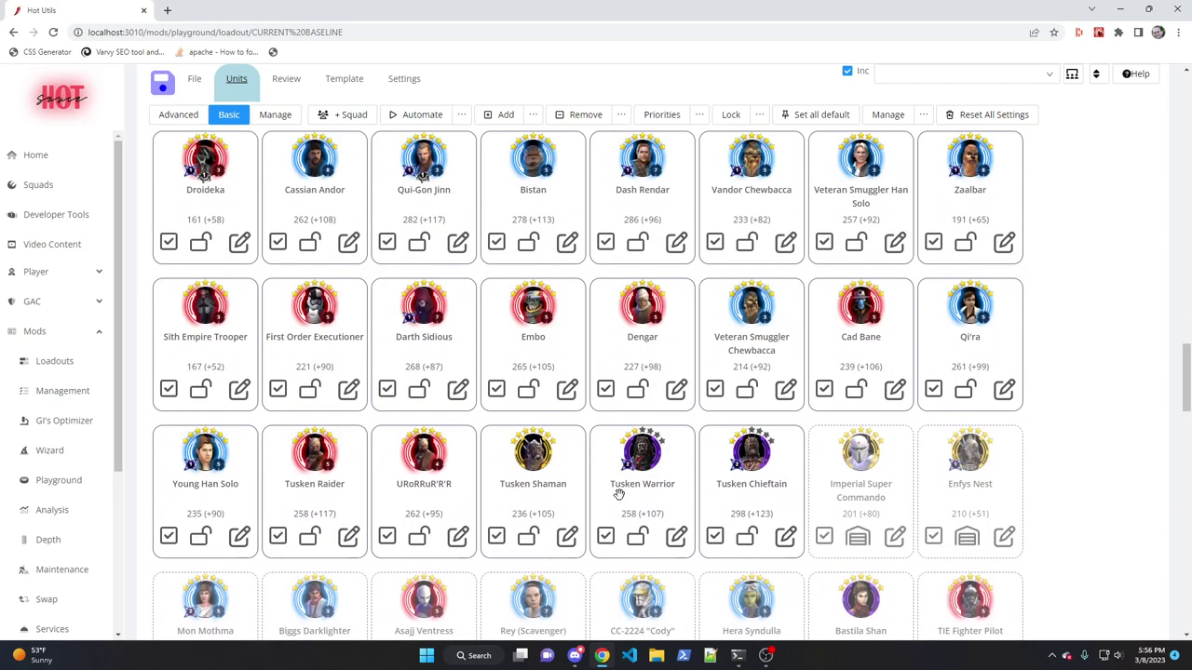
pyautogui.scroll(4, 618, 494)
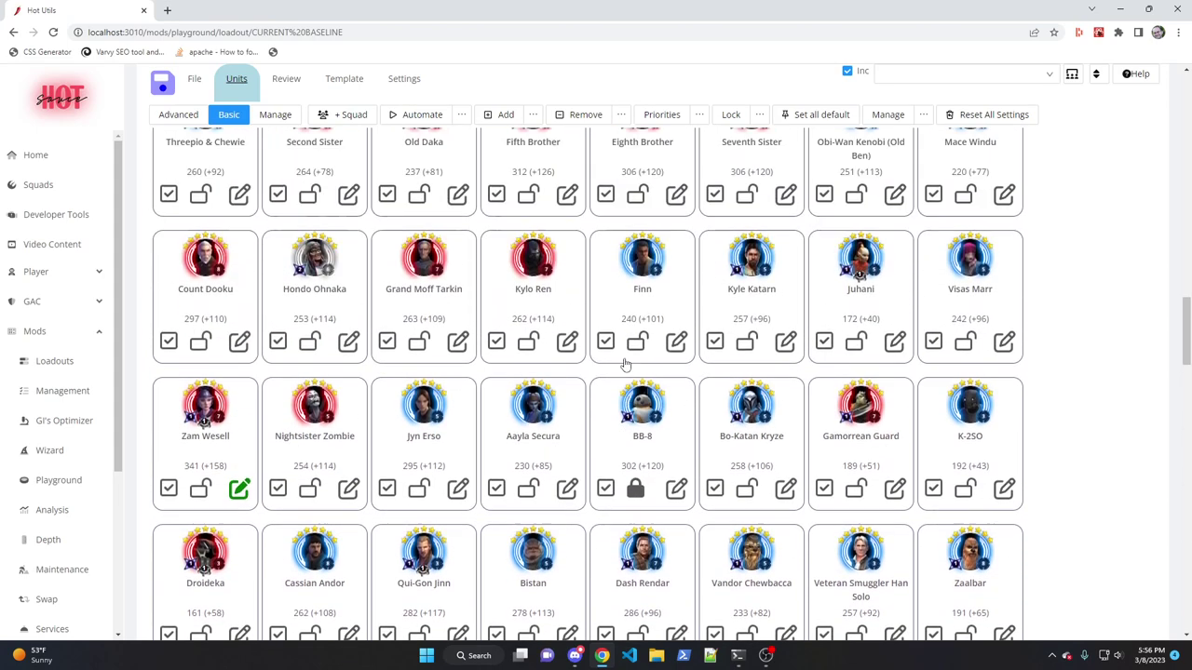
pyautogui.scroll(-2, 628, 418)
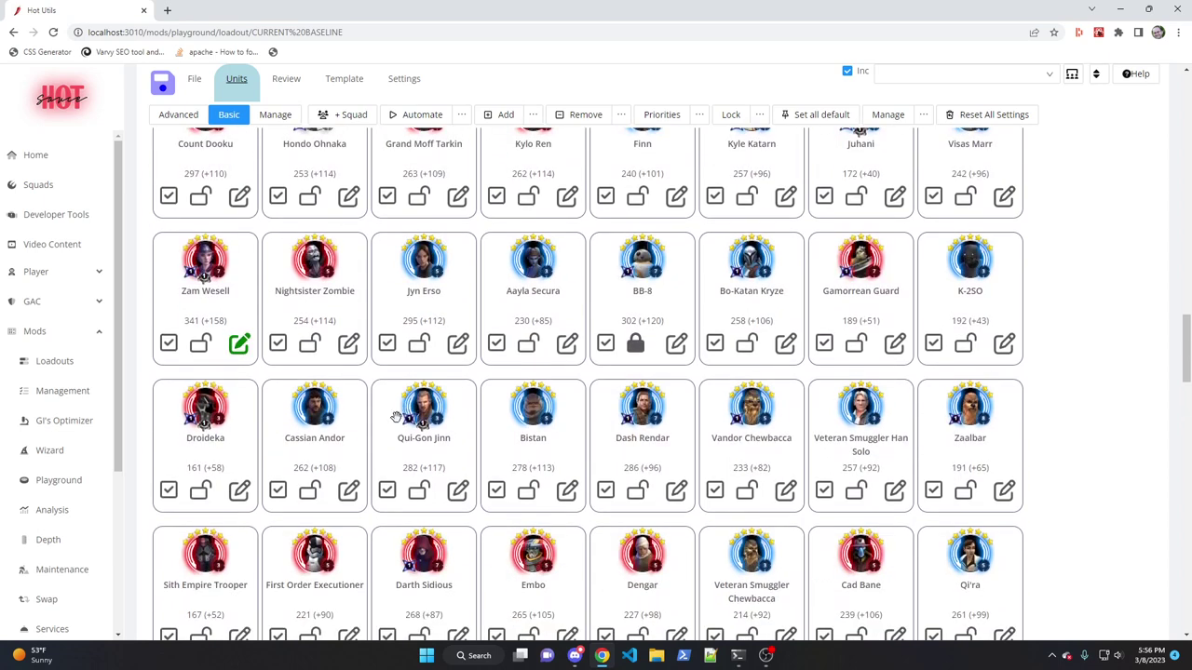
pyautogui.scroll(-2, 394, 437)
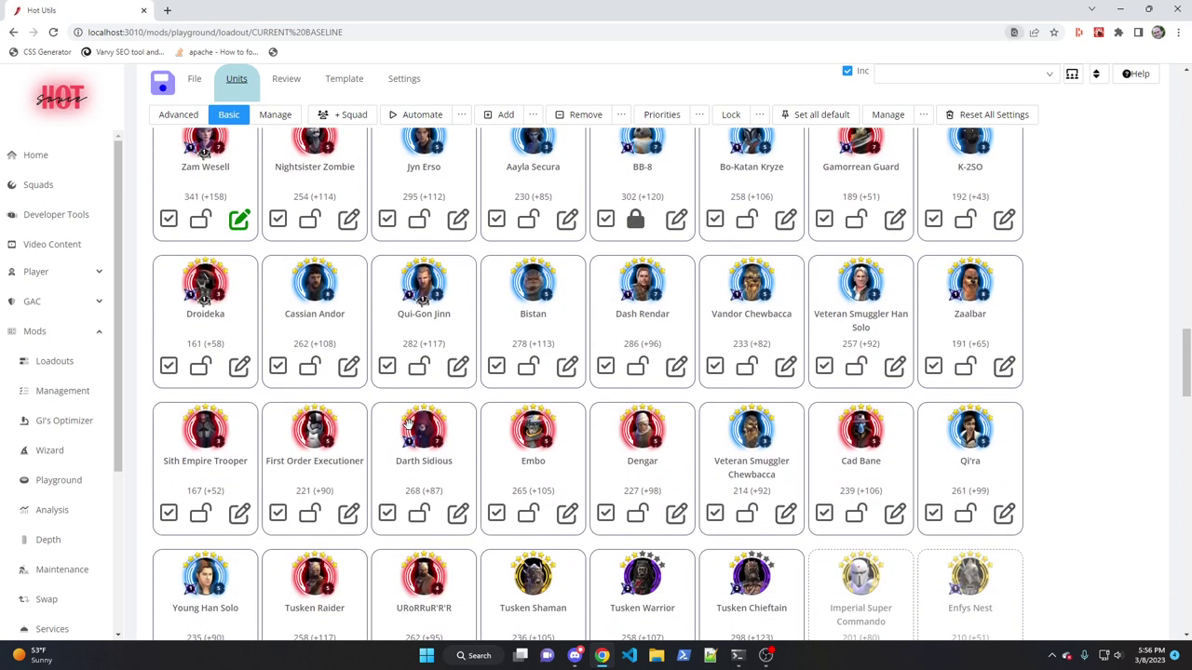
# - Find Droideka by searching the page for "droid", and review its assigned mods and stats
pyautogui.hotkey('ctrl', 'f')
pyautogui.write('droid')
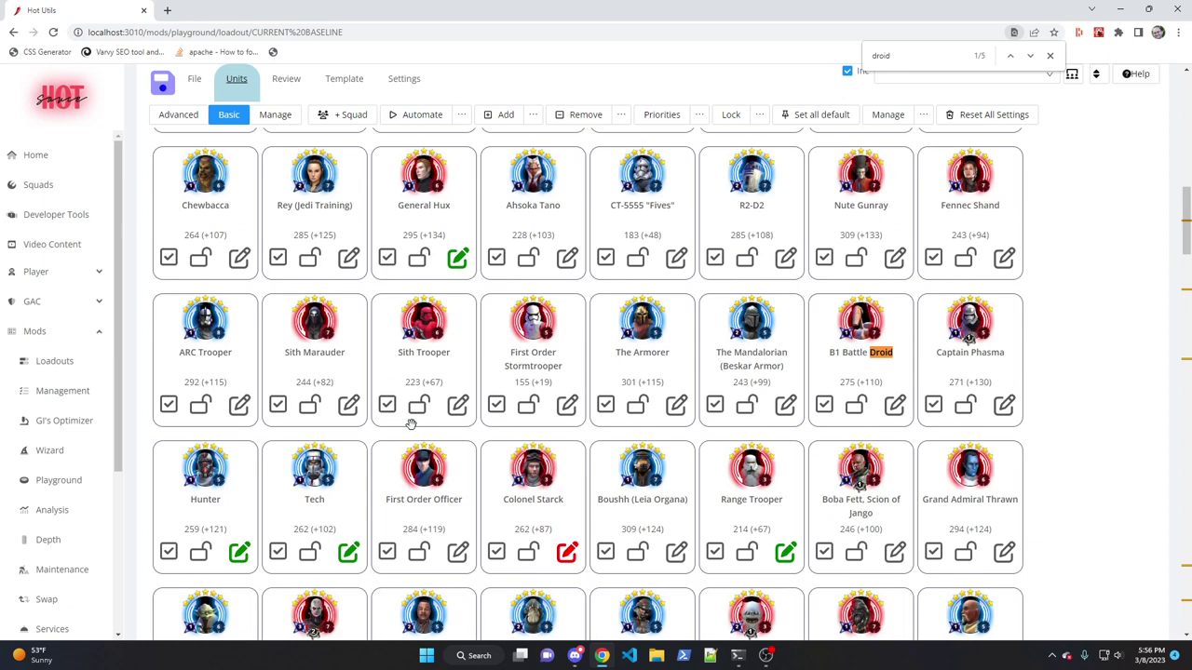
pyautogui.press('Return')
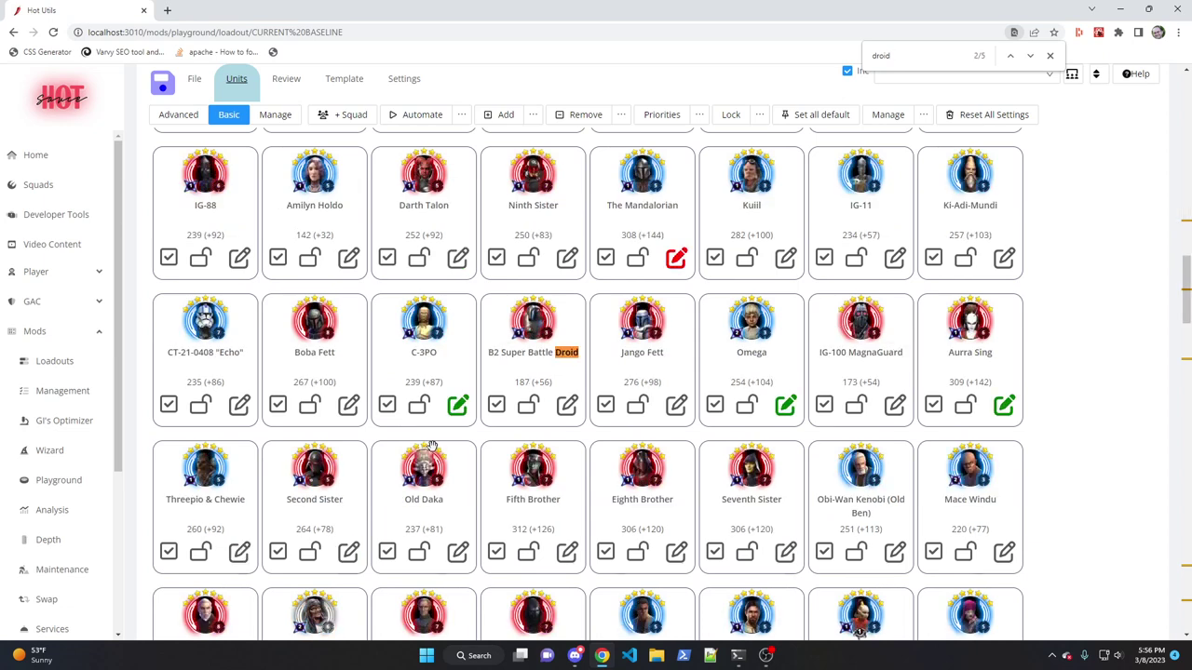
pyautogui.press('Return')
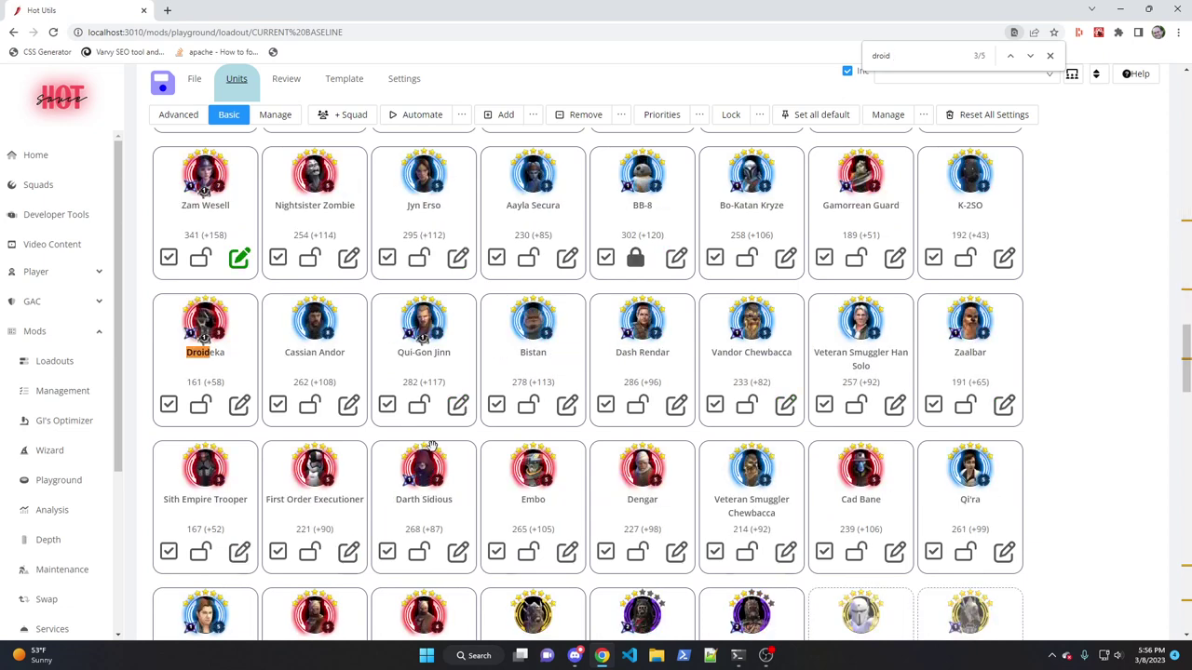
pyautogui.click(235, 402)
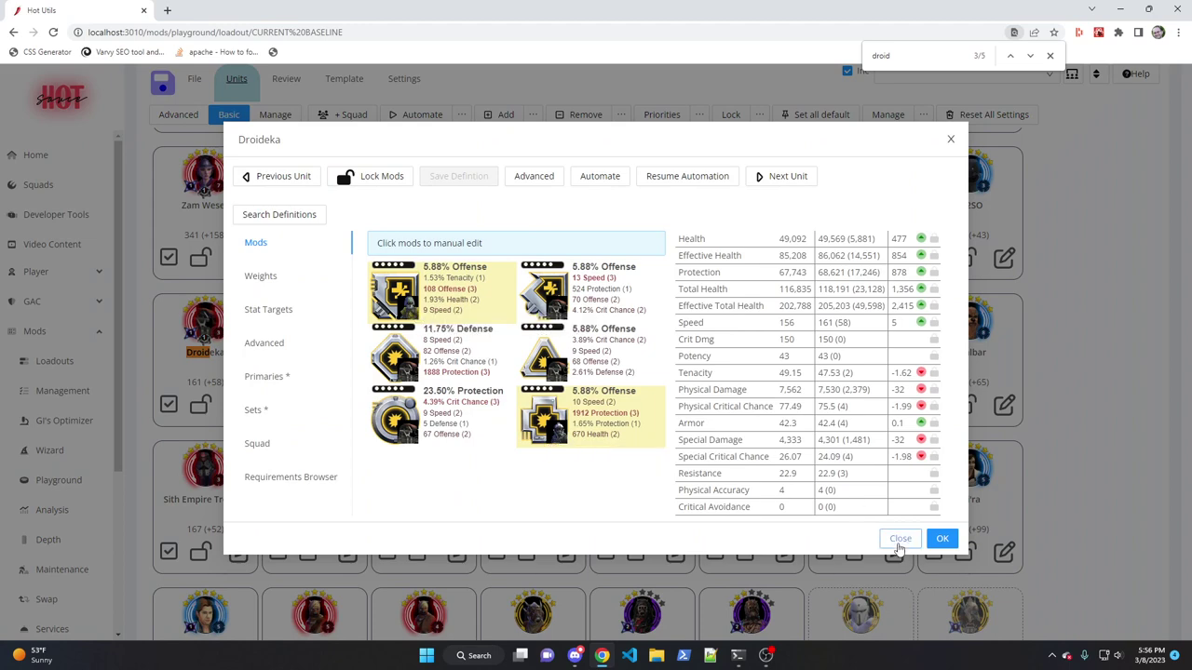
pyautogui.click(899, 539)
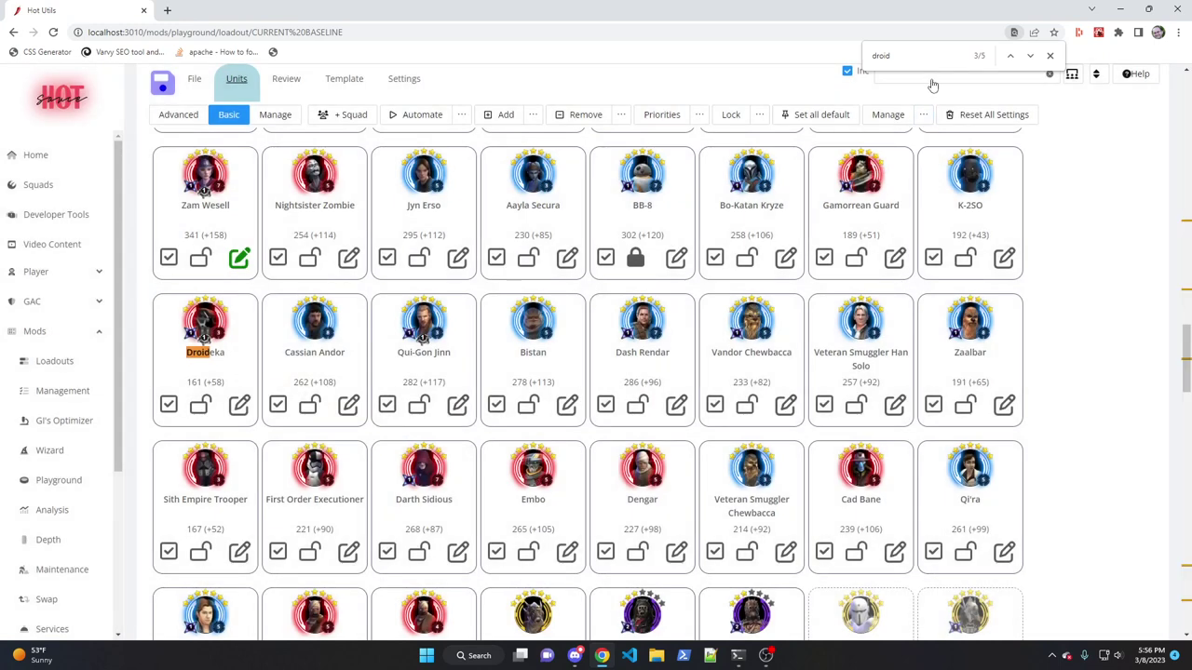
pyautogui.click(1050, 56)
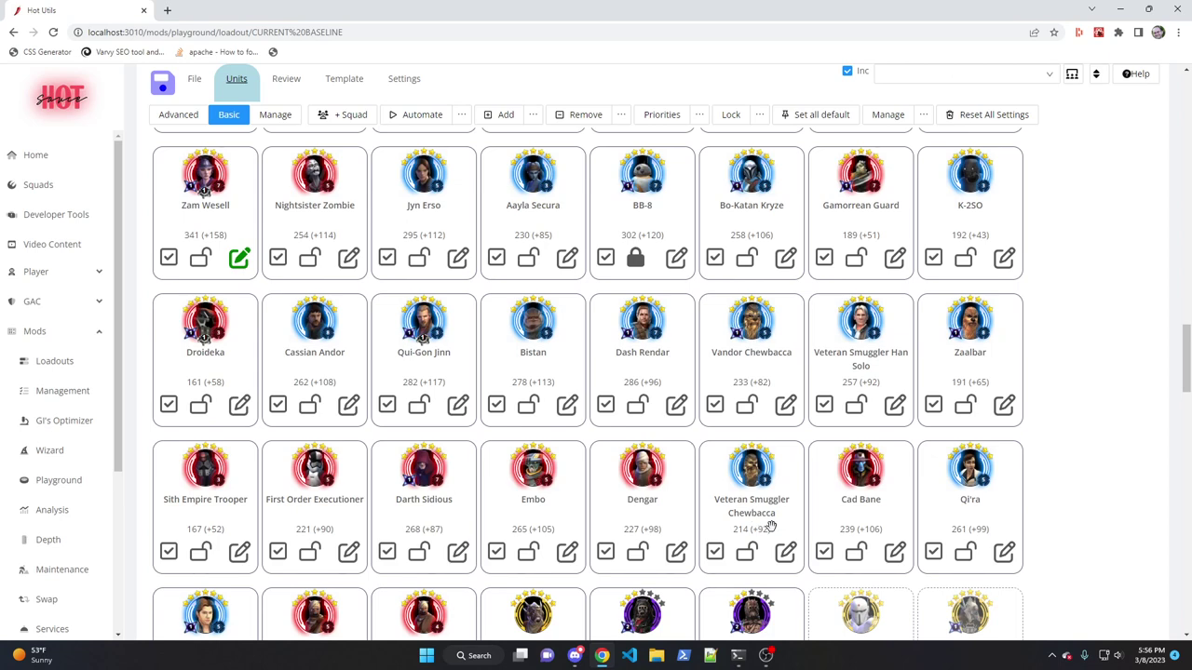
# - Filter the unit list to the Changed units
pyautogui.scroll(-4, 695, 373)
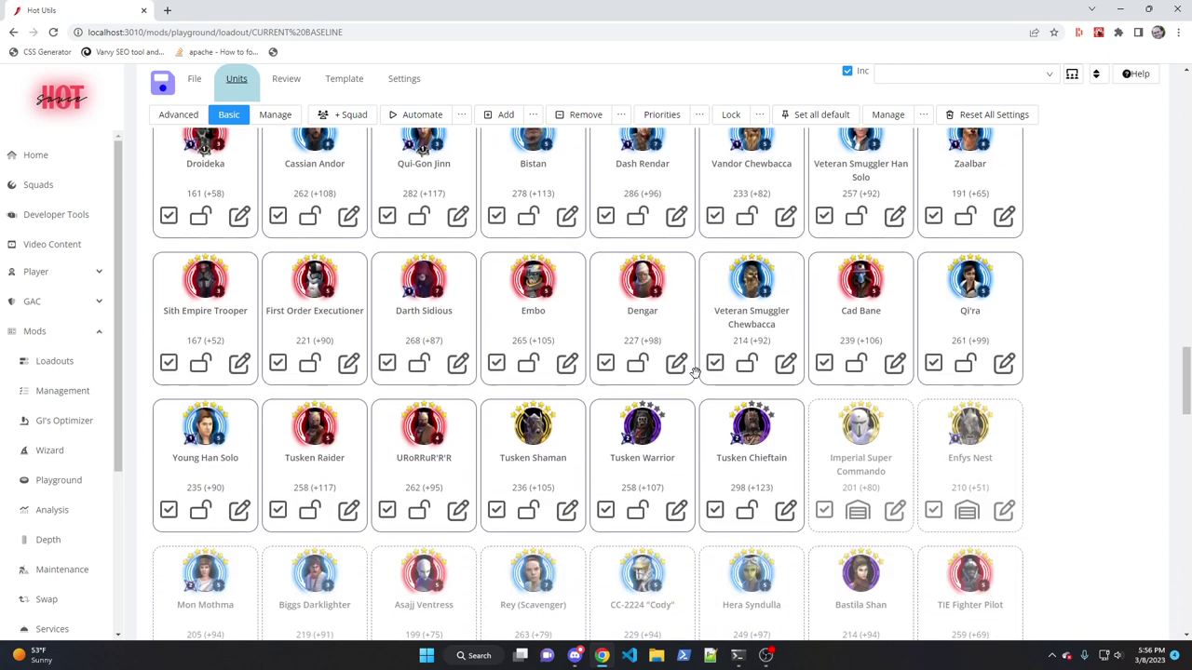
pyautogui.scroll(2, 695, 372)
pyautogui.click(921, 75)
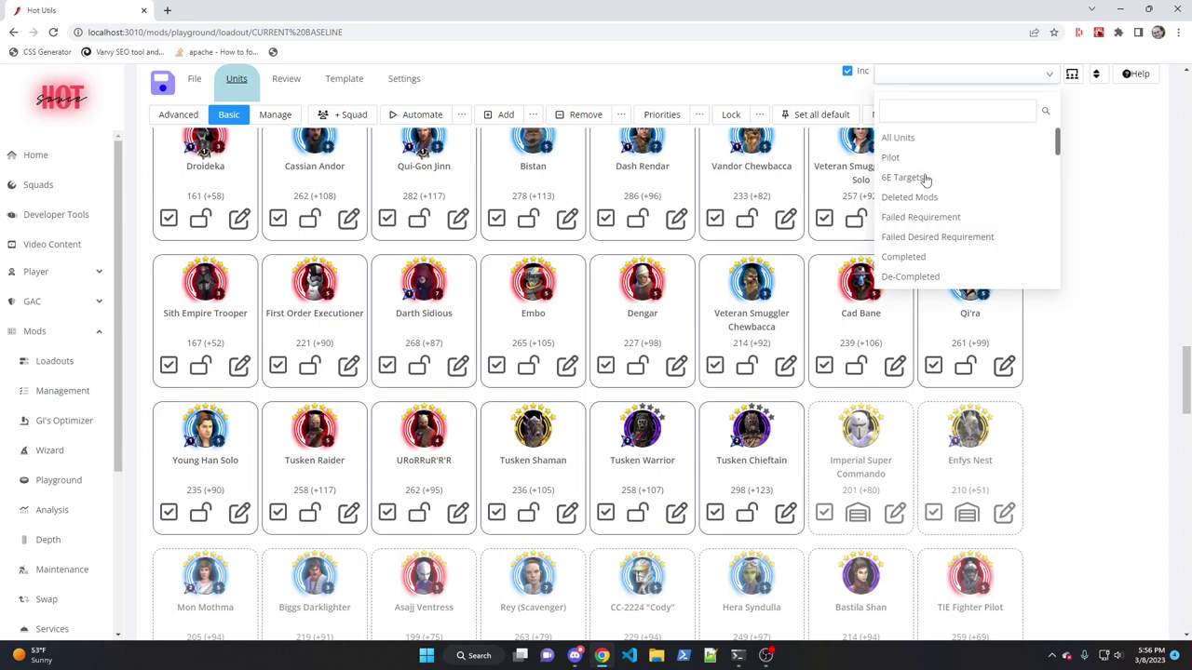
pyautogui.scroll(-3, 944, 240)
pyautogui.click(920, 253)
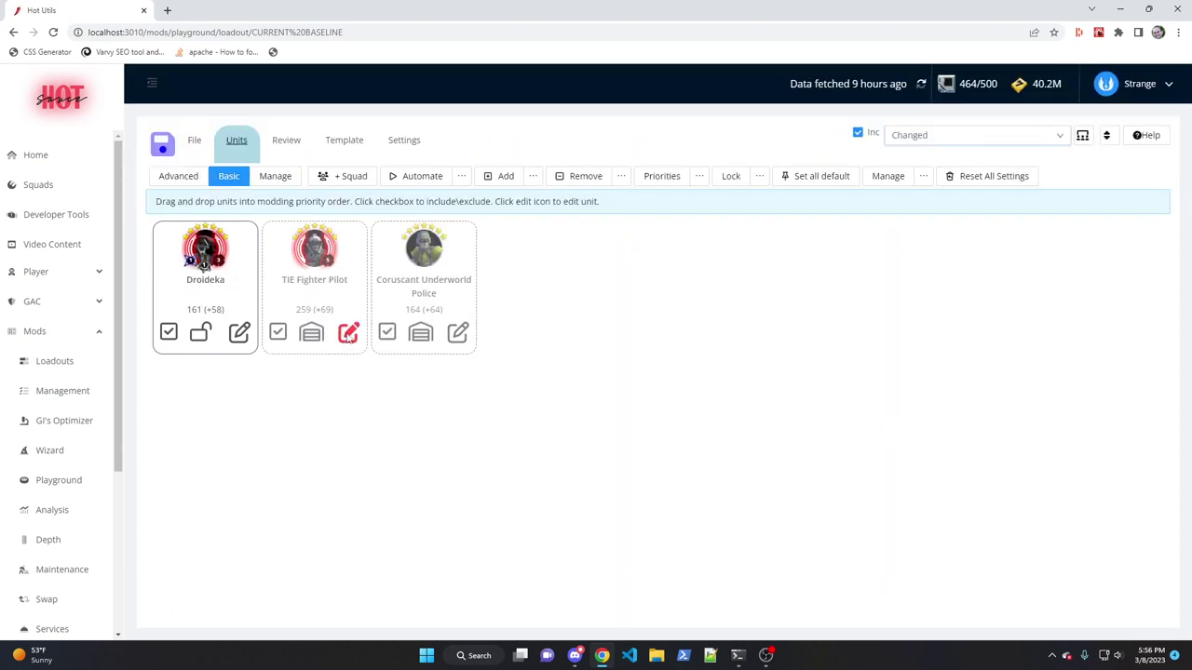
pyautogui.click(348, 333)
# - Look through the available unit filters and filter the unit list to Missing Mods
pyautogui.click(944, 143)
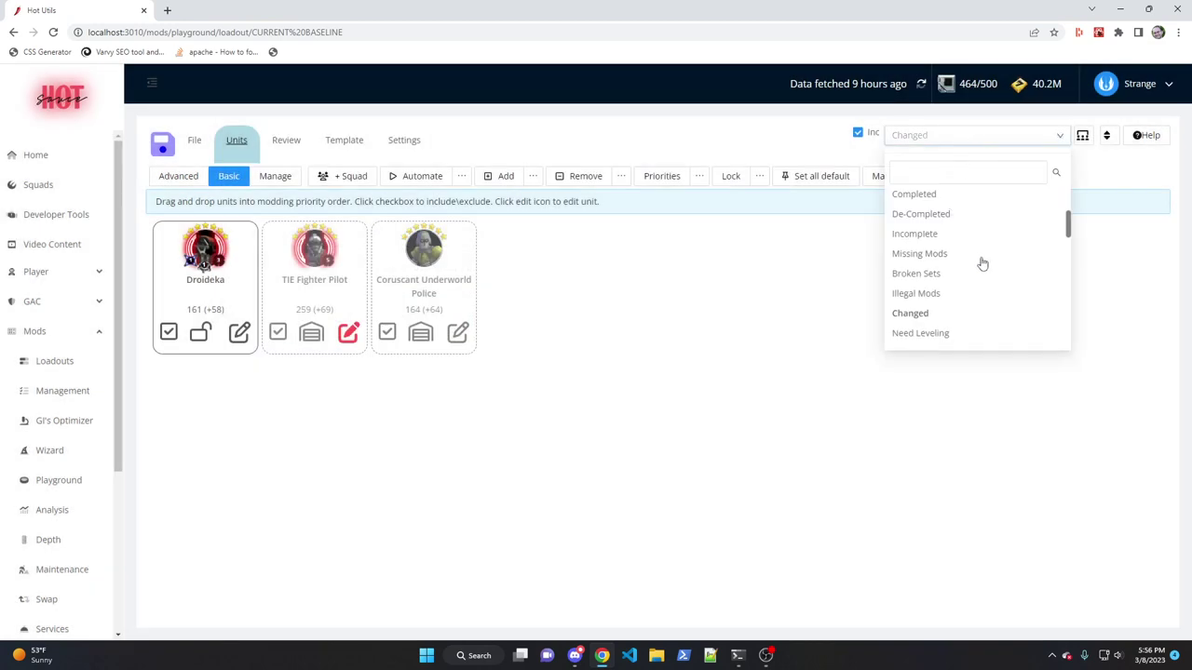
pyautogui.scroll(-6, 979, 264)
pyautogui.scroll(-3, 958, 277)
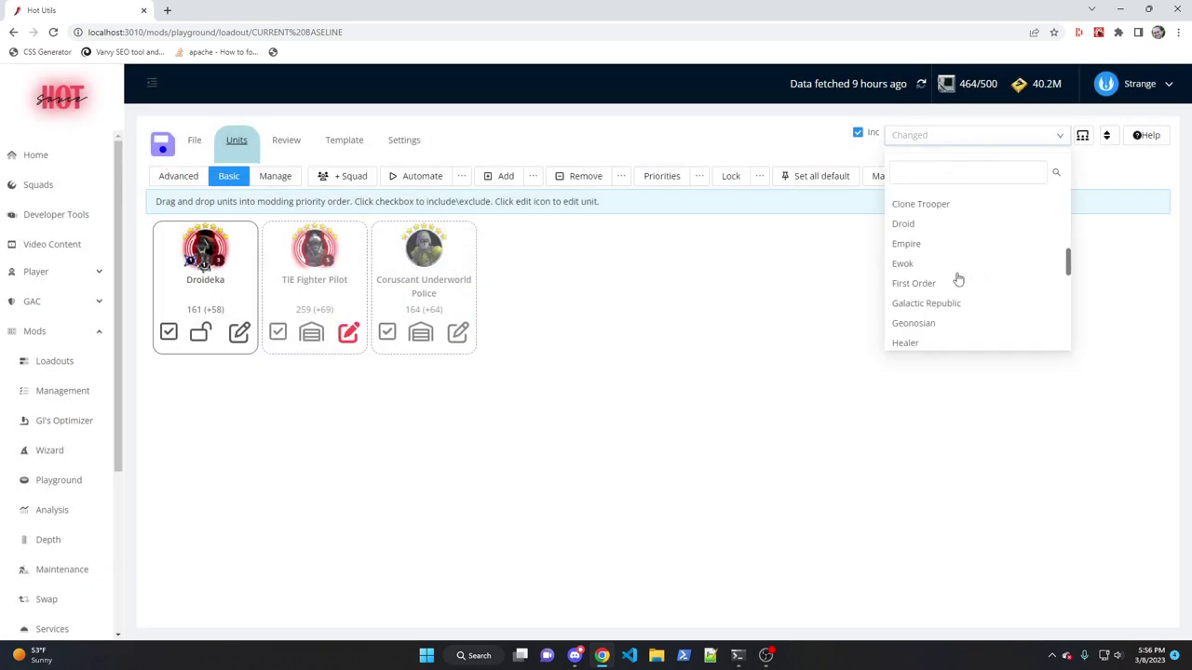
pyautogui.scroll(2, 952, 277)
pyautogui.scroll(-2, 944, 275)
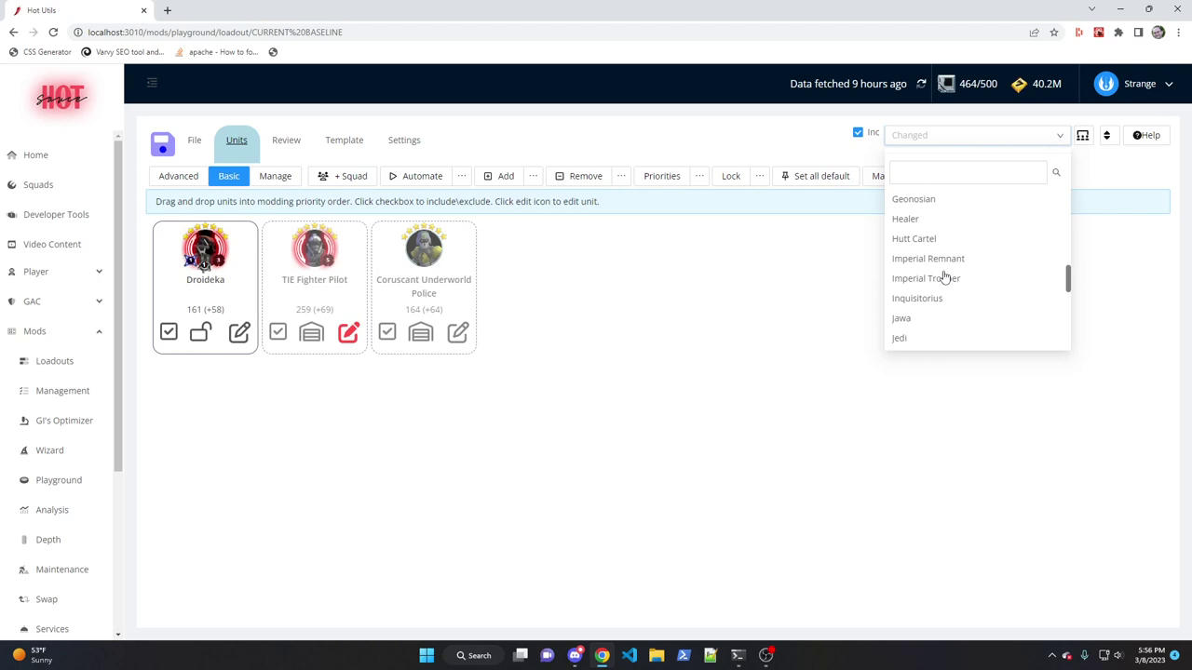
pyautogui.scroll(-4, 923, 335)
pyautogui.scroll(-2, 925, 322)
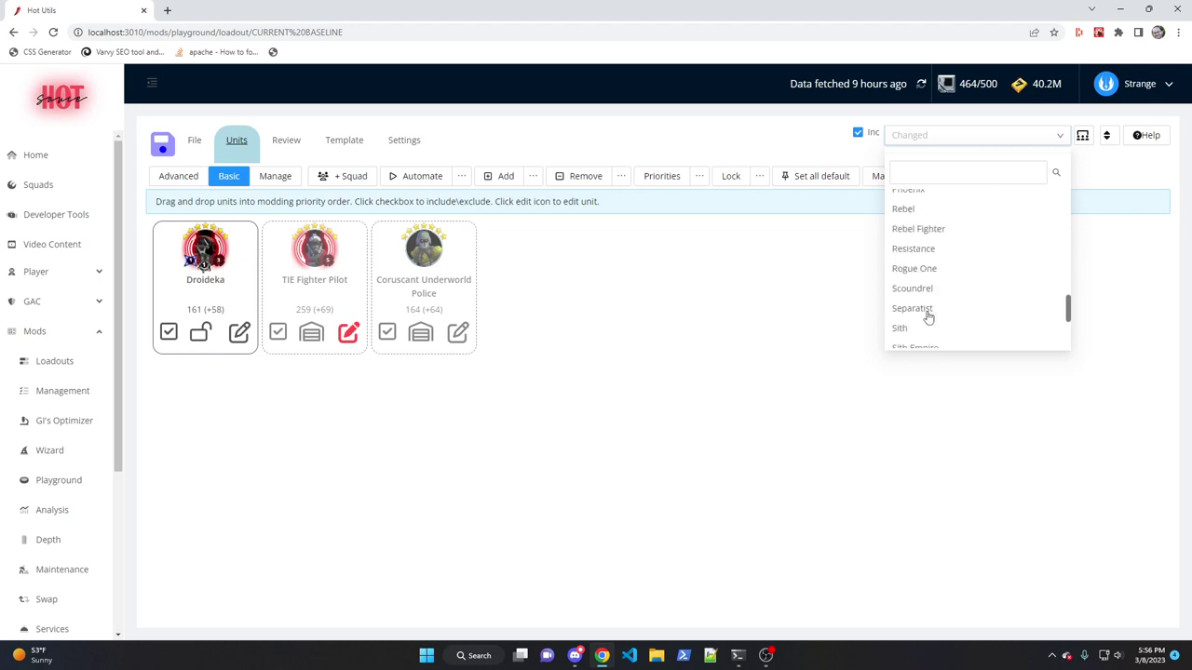
pyautogui.scroll(6, 928, 311)
pyautogui.scroll(-6, 928, 311)
pyautogui.scroll(10, 928, 309)
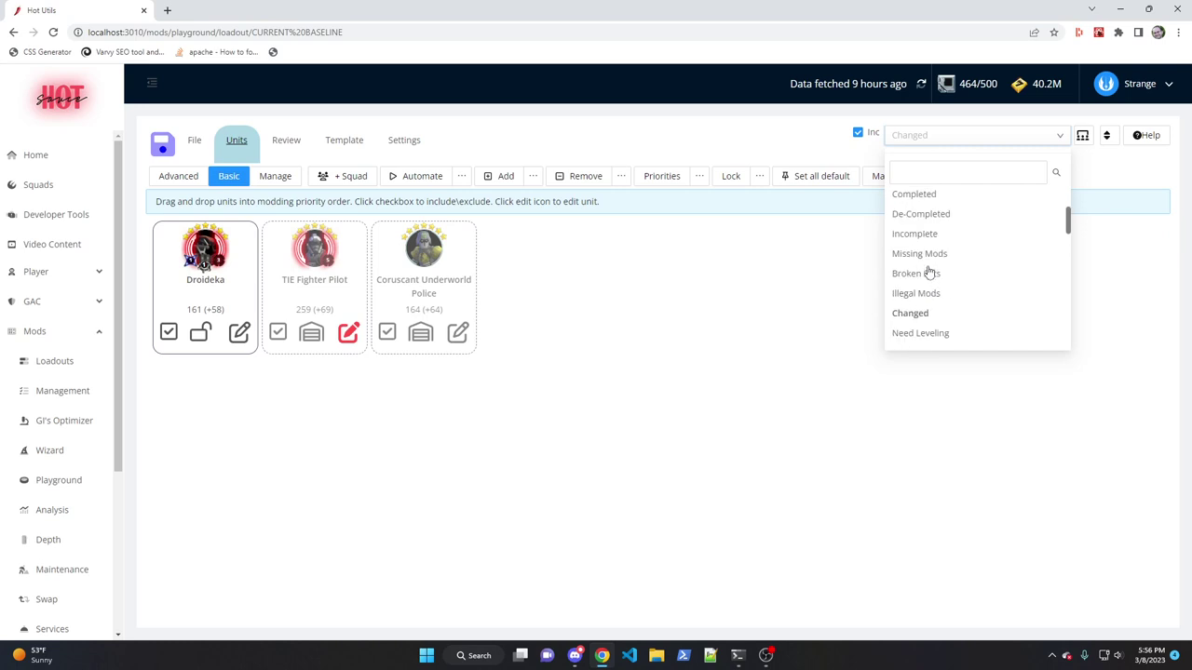
pyautogui.click(928, 254)
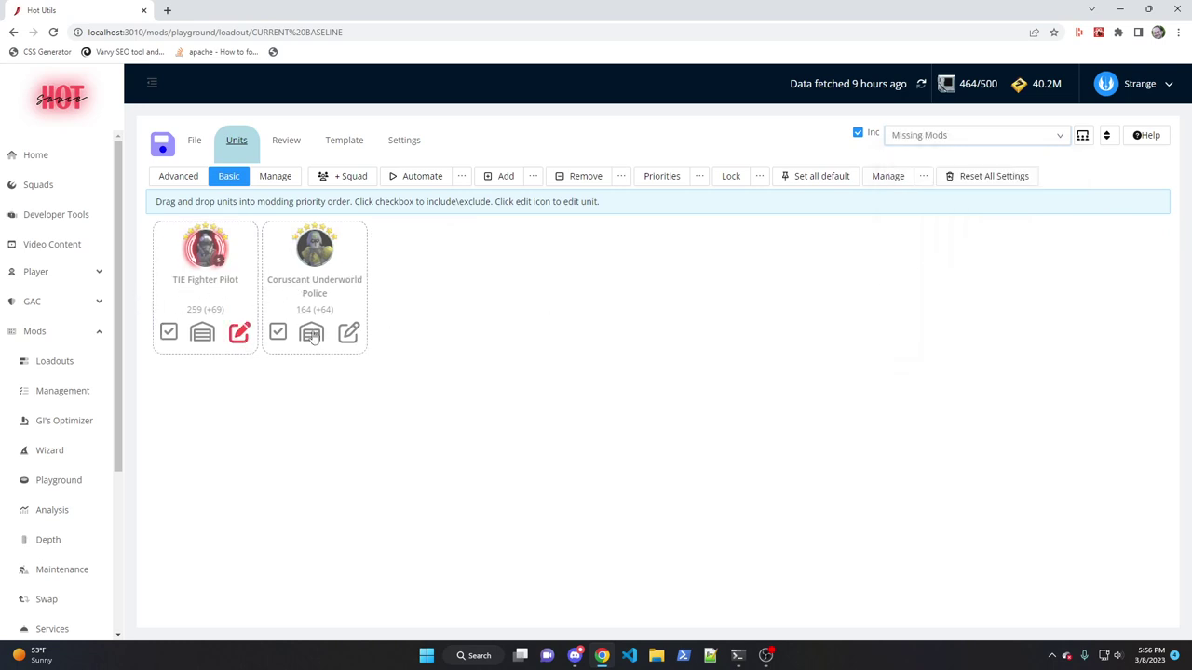
# - Review TIE Fighter Pilot's assigned mods, empty slot and stat changes, and close the unit without changes
pyautogui.click(244, 339)
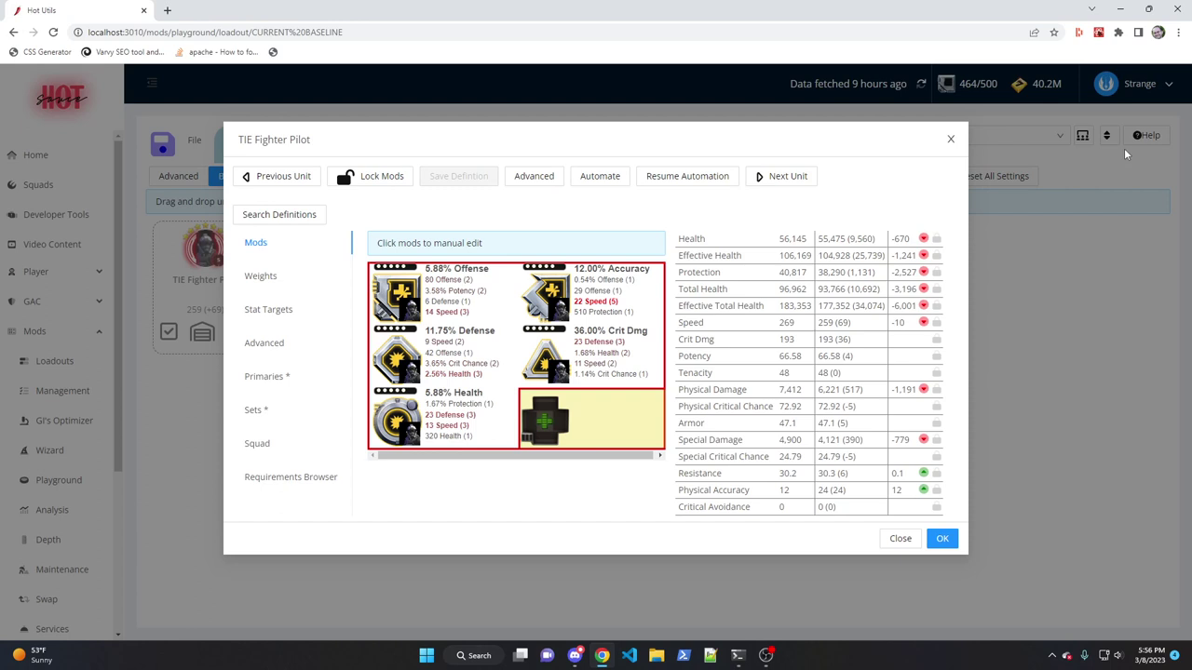
pyautogui.click(1129, 233)
pyautogui.click(899, 539)
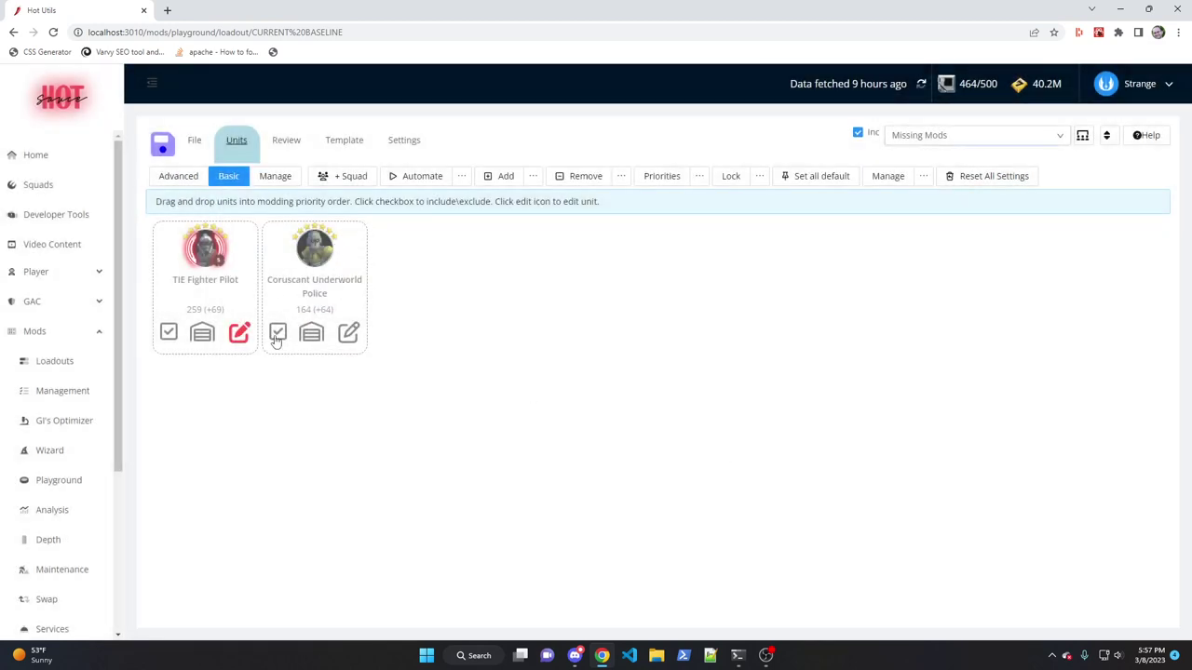
# - Automate TIE Fighter Pilot individually to fill the missing mod slot, and accept the resulting mods
pyautogui.click(240, 334)
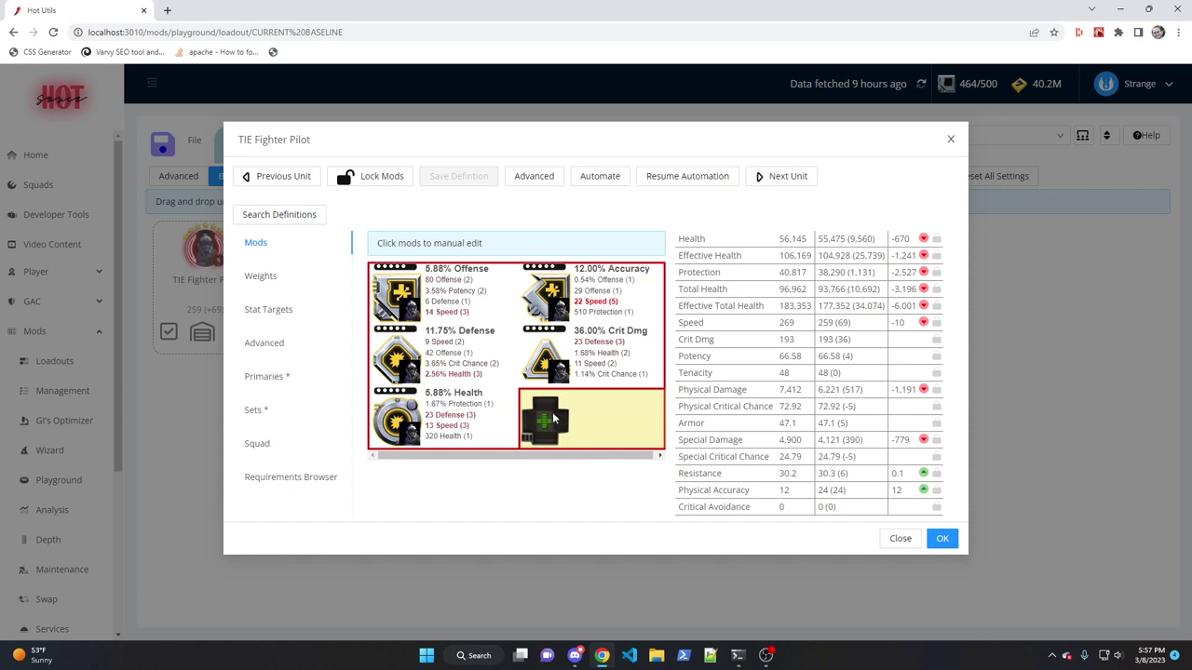
pyautogui.click(600, 176)
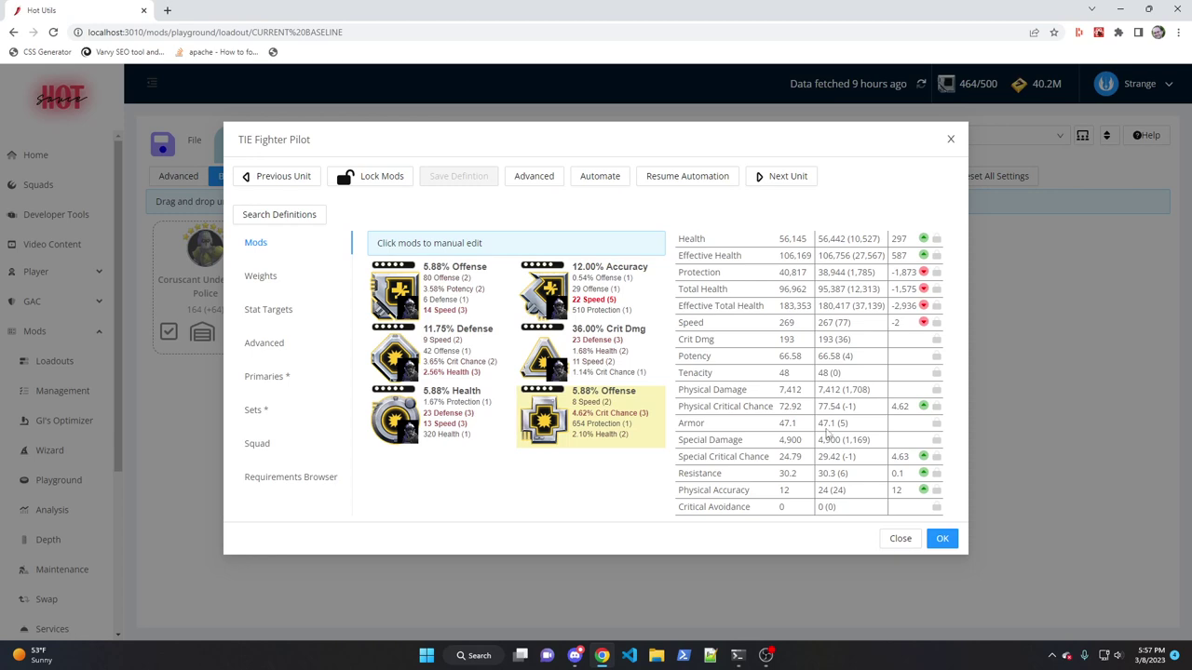
pyautogui.click(946, 542)
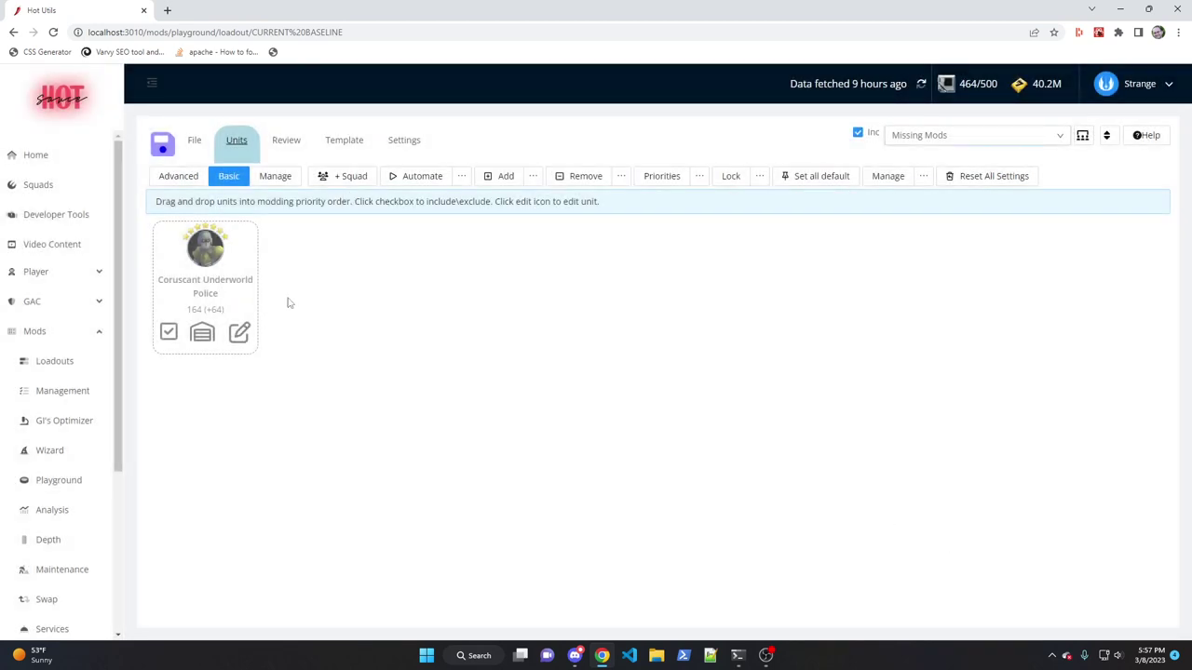
# - Check the additional automation options, set the unit list filter to All Units, and look through the listed units
pyautogui.moveTo(461, 182)
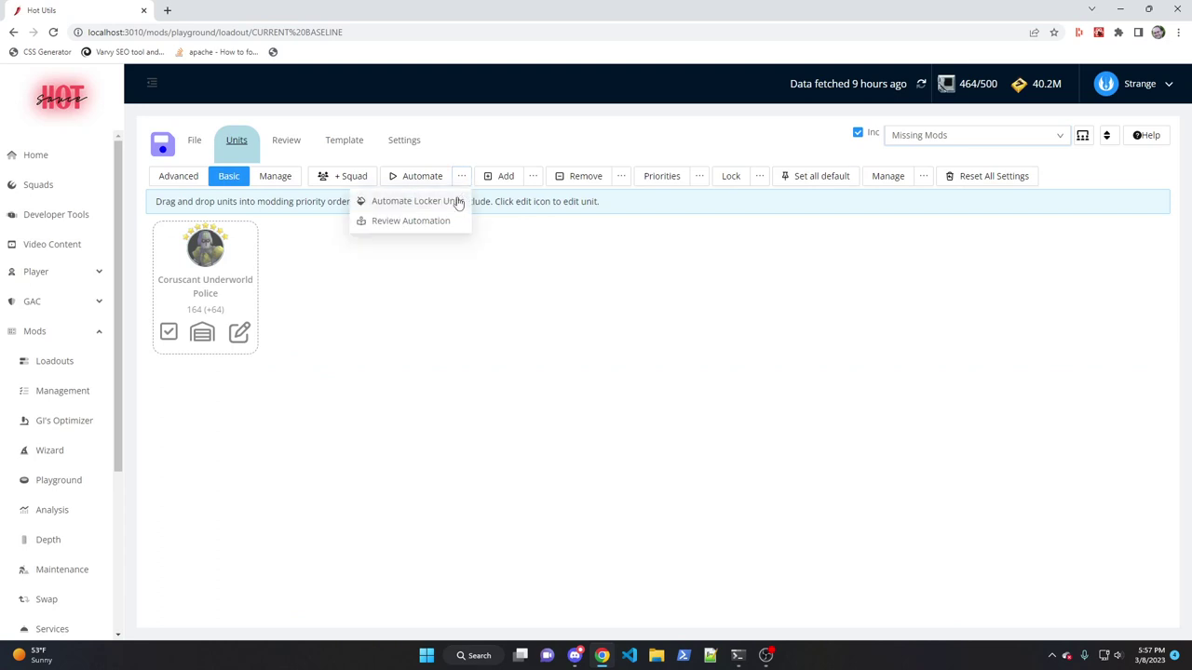
pyautogui.click(1001, 137)
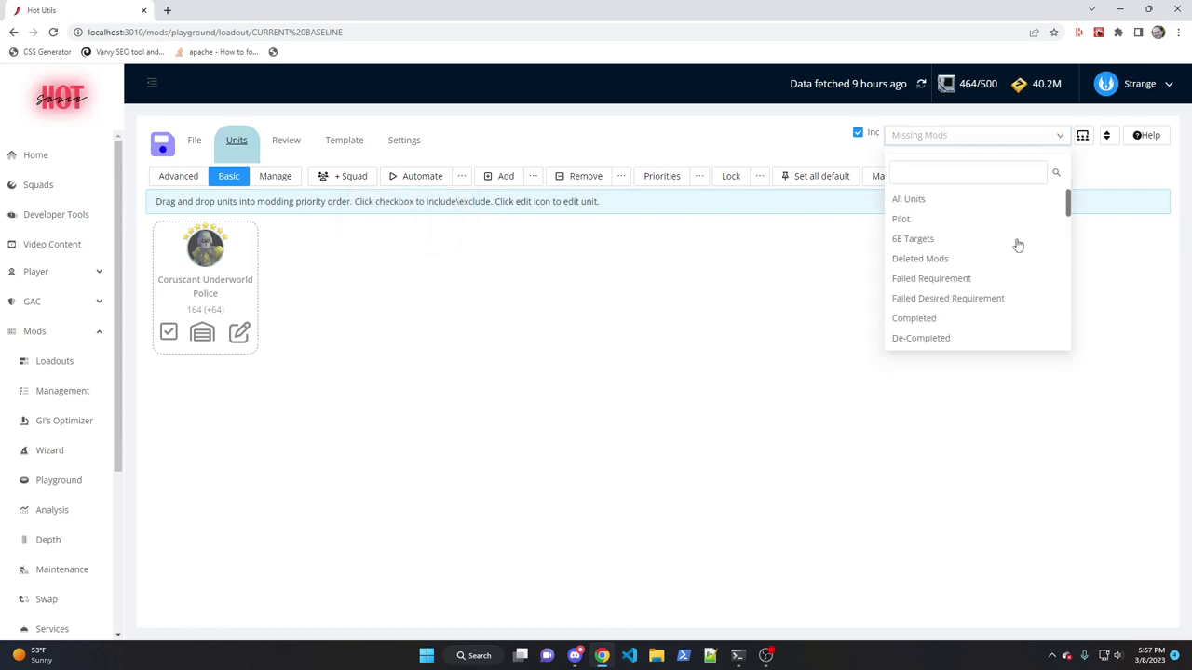
pyautogui.click(936, 206)
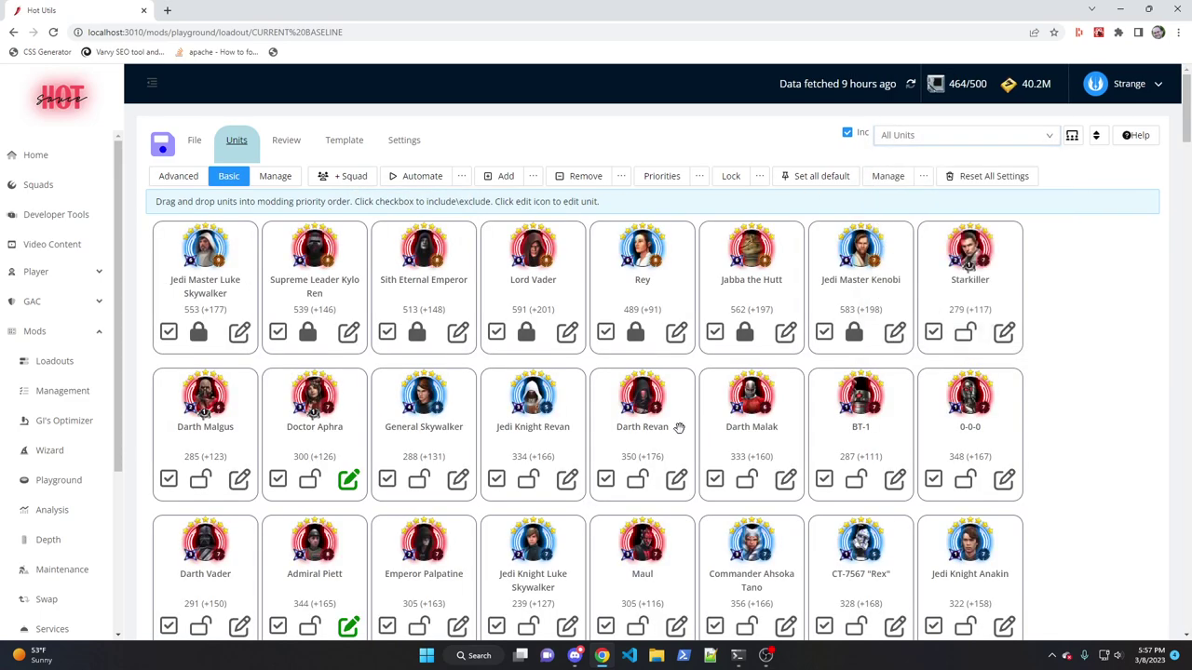
pyautogui.scroll(-1, 694, 557)
pyautogui.scroll(-2, 694, 556)
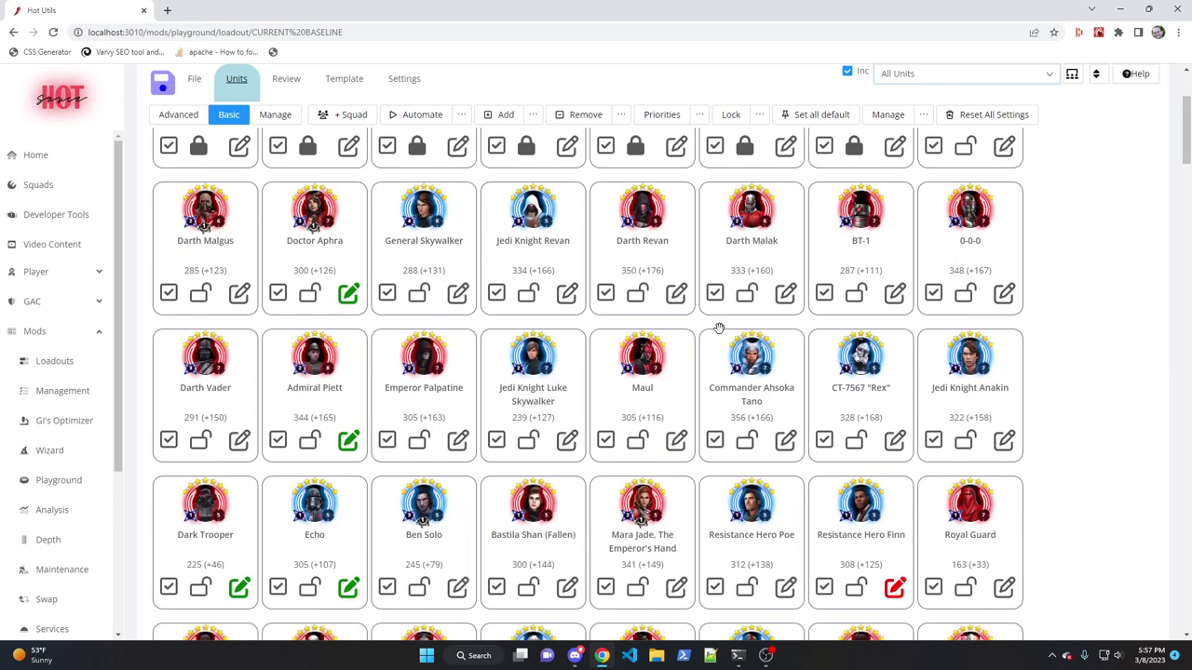
pyautogui.scroll(-3, 386, 337)
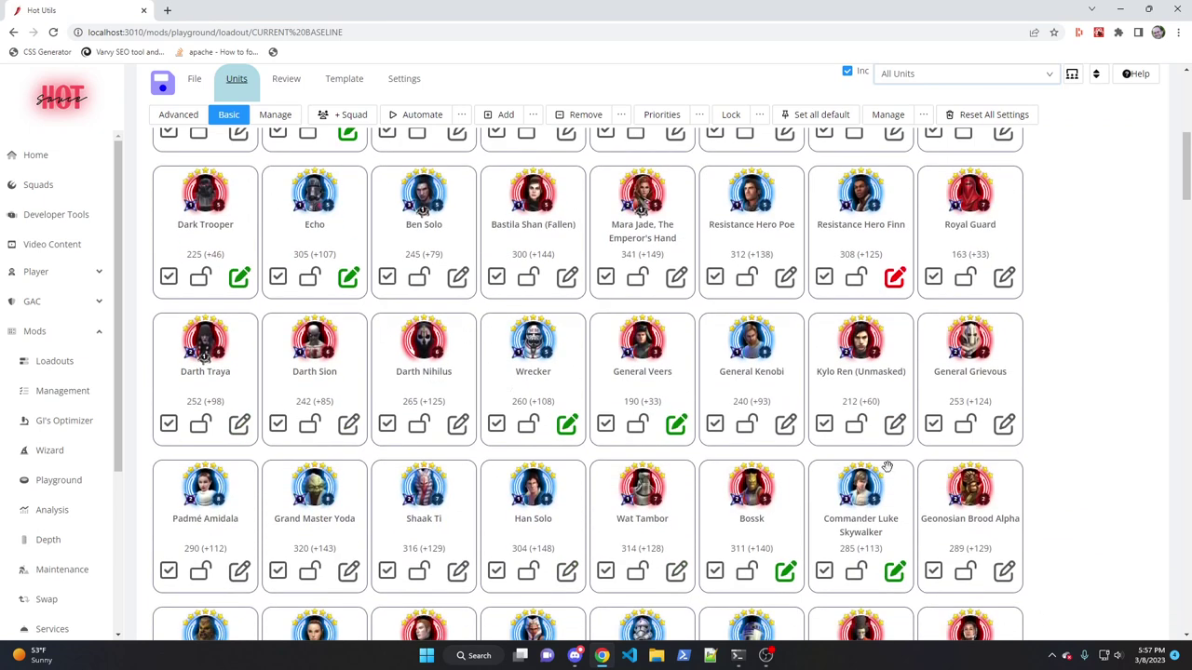
pyautogui.click(464, 114)
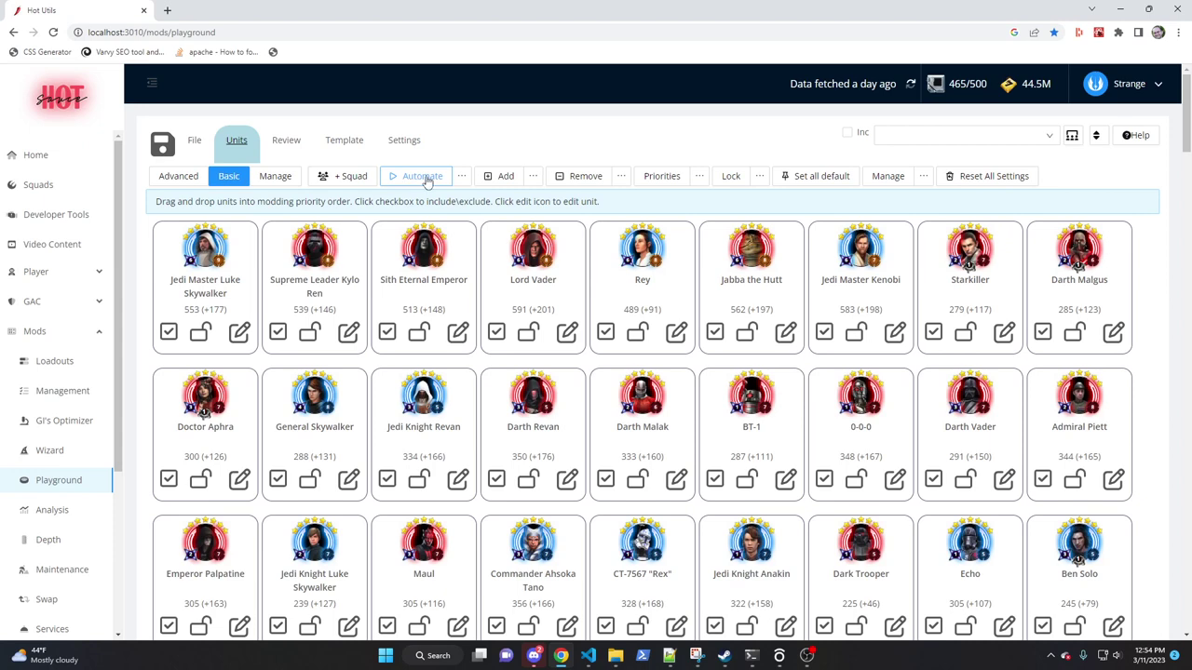
# - Review Darth Revan's assigned mods and stats, and close the unit without changes
pyautogui.click(566, 482)
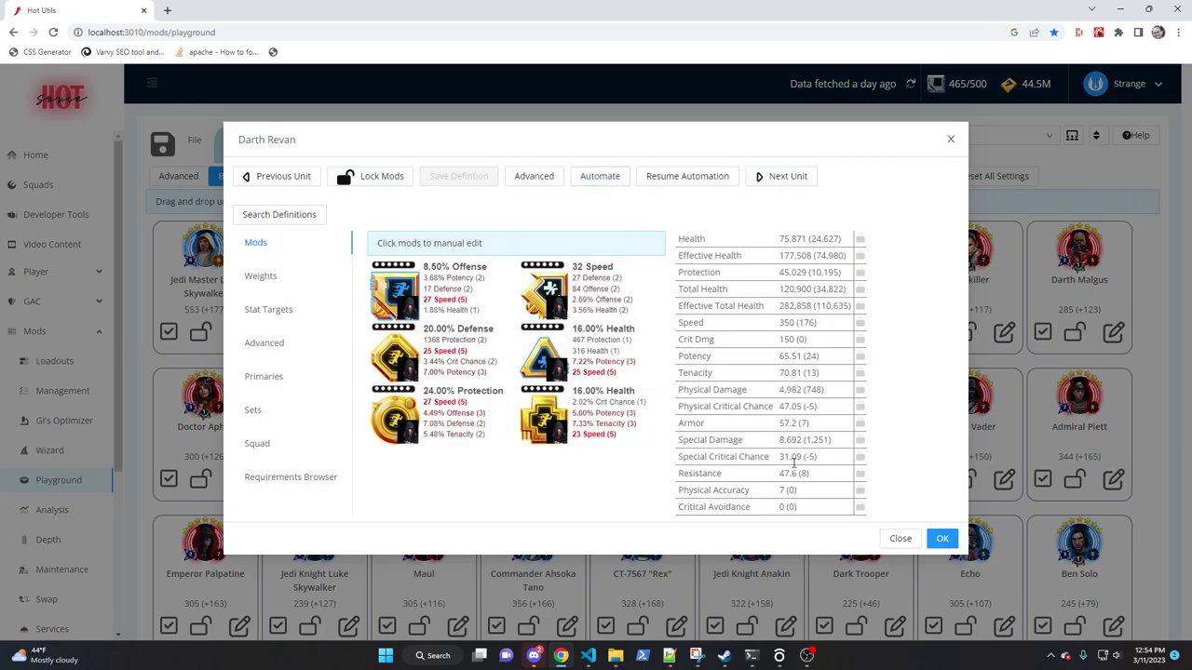
pyautogui.click(887, 540)
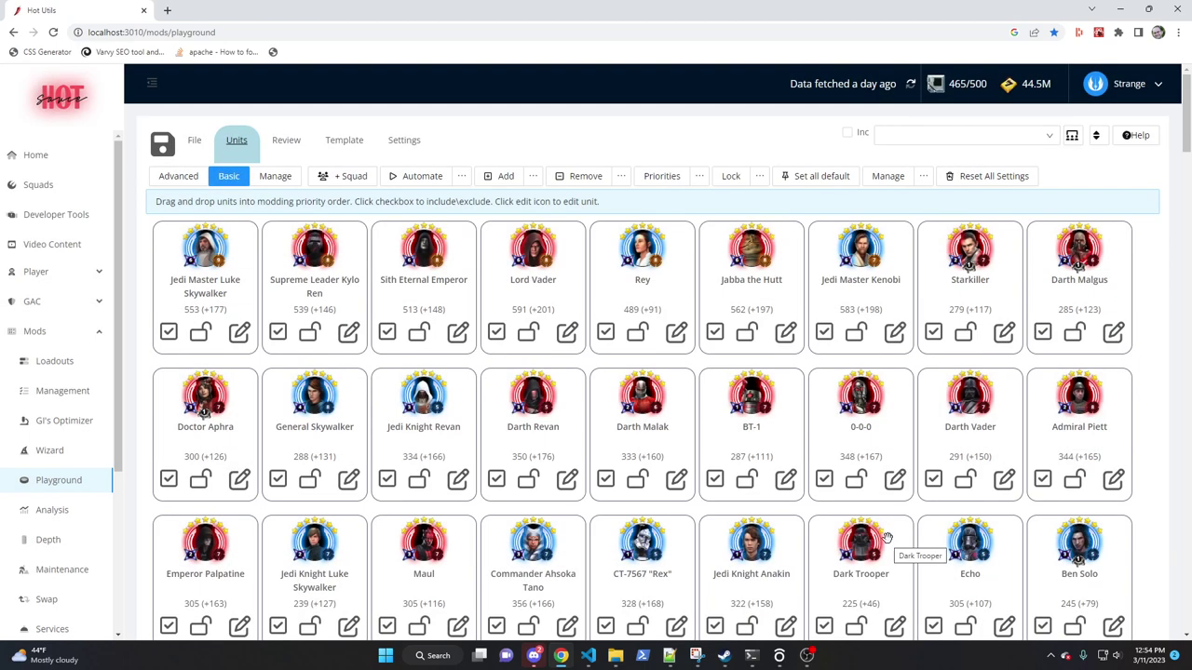